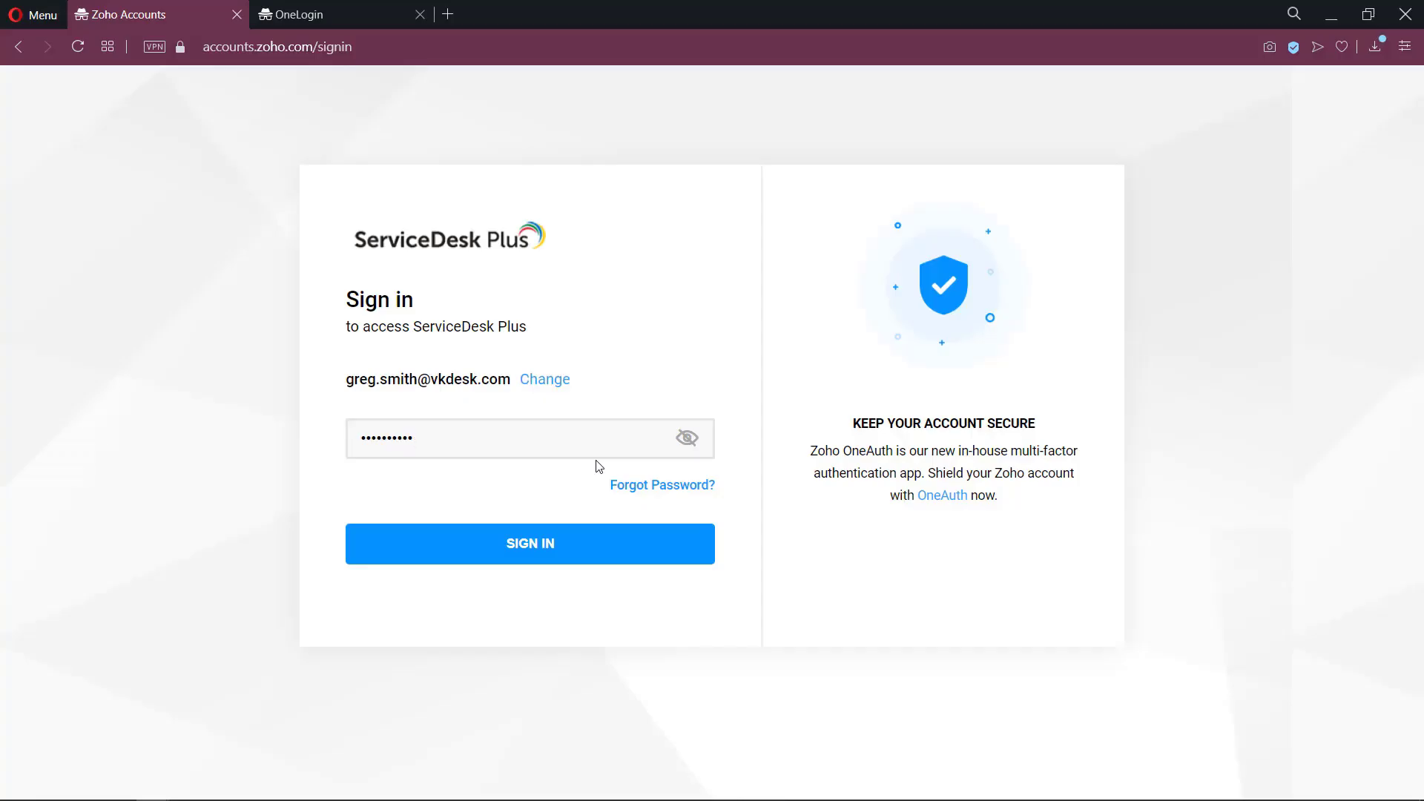
Step: Sign in to ServiceDesk Plus, open Organization > SAML Authentication setup, then log in to OneLogin
key("Return")
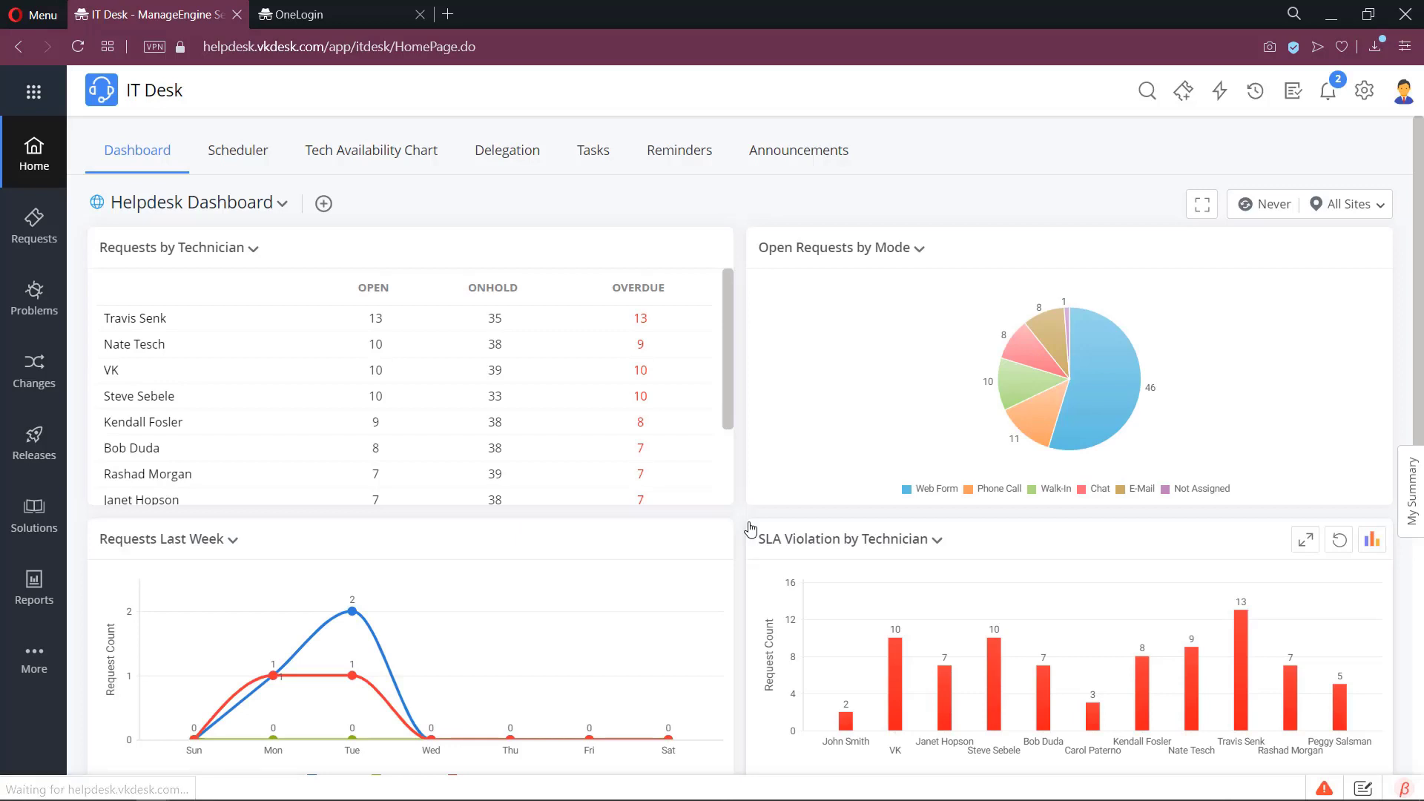
left_click(1403, 90)
left_click(1197, 142)
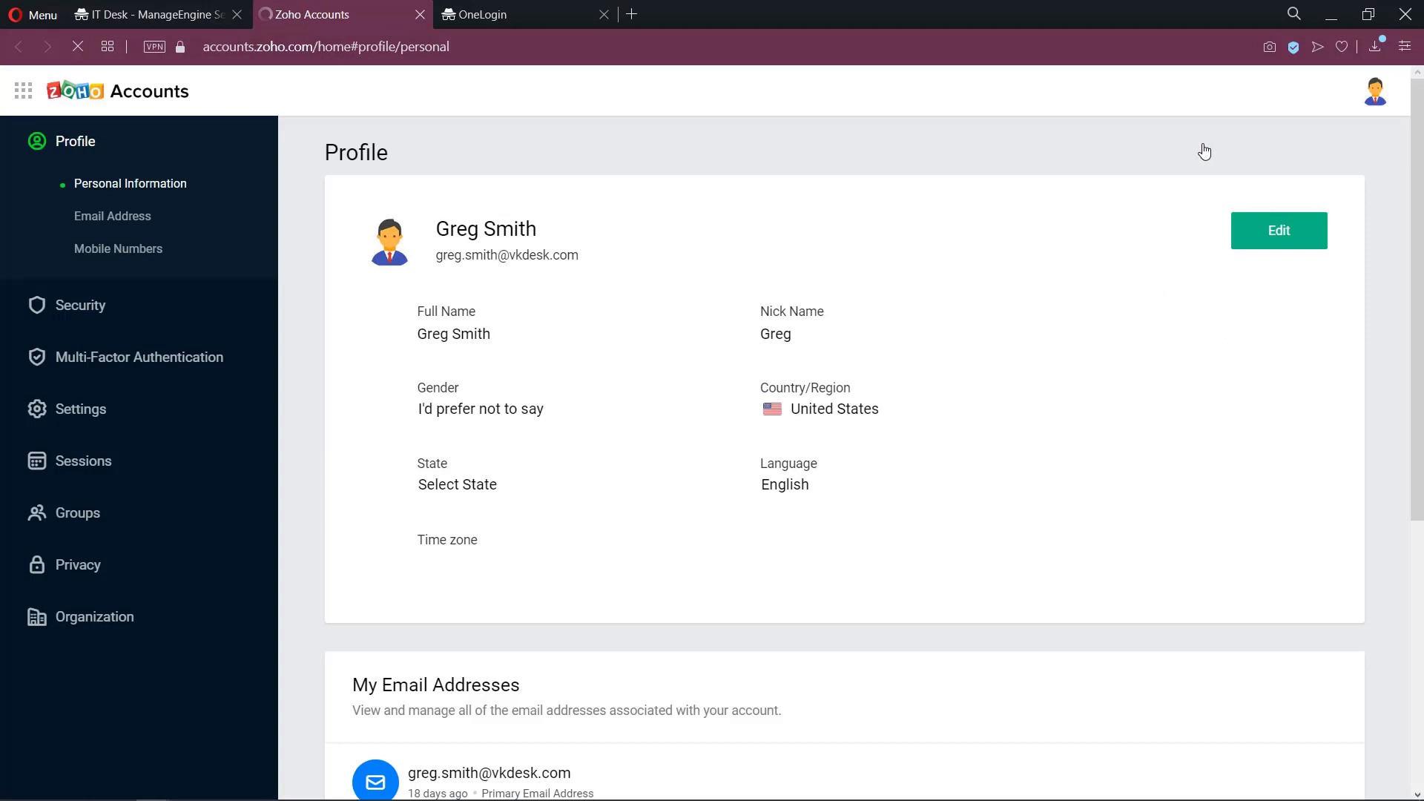
left_click(149, 615)
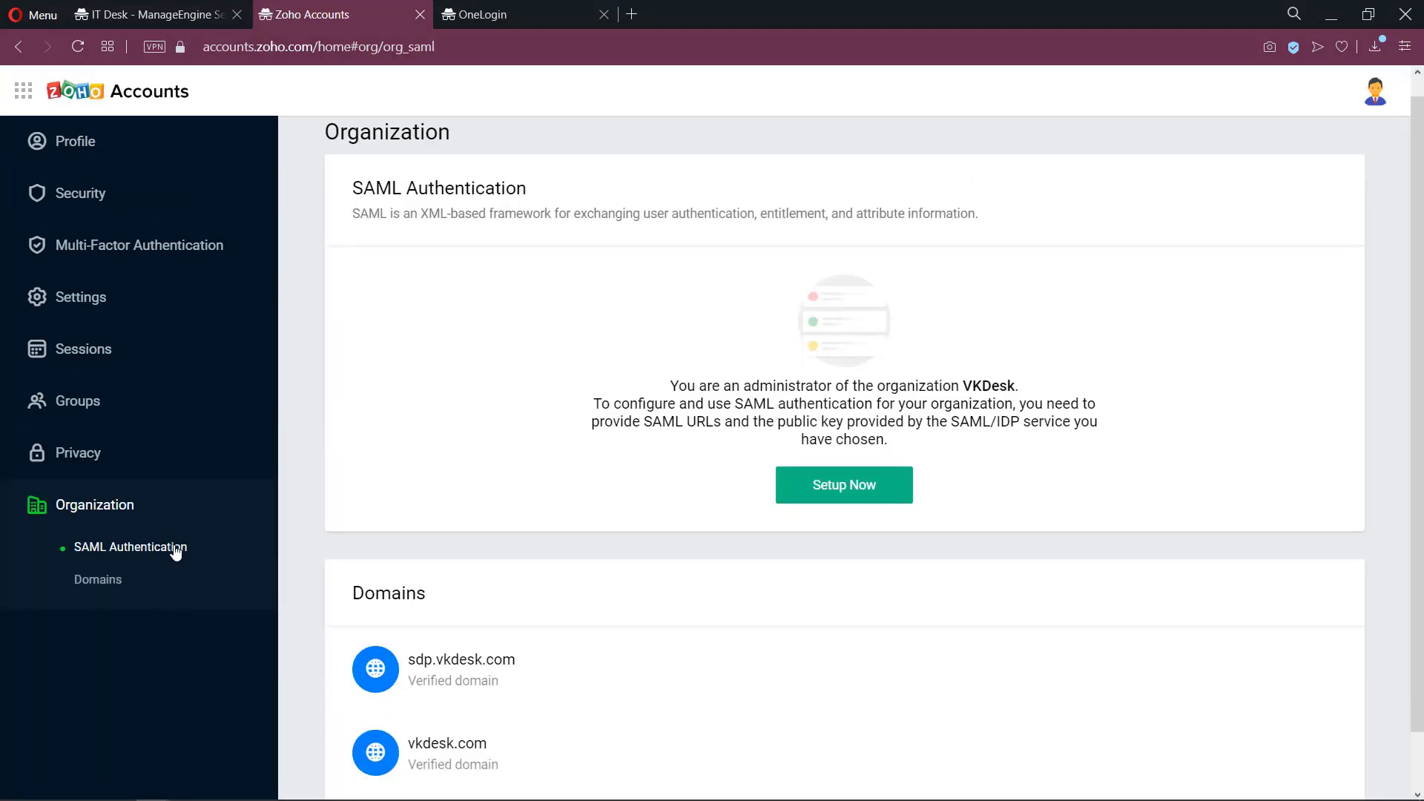
left_click(829, 490)
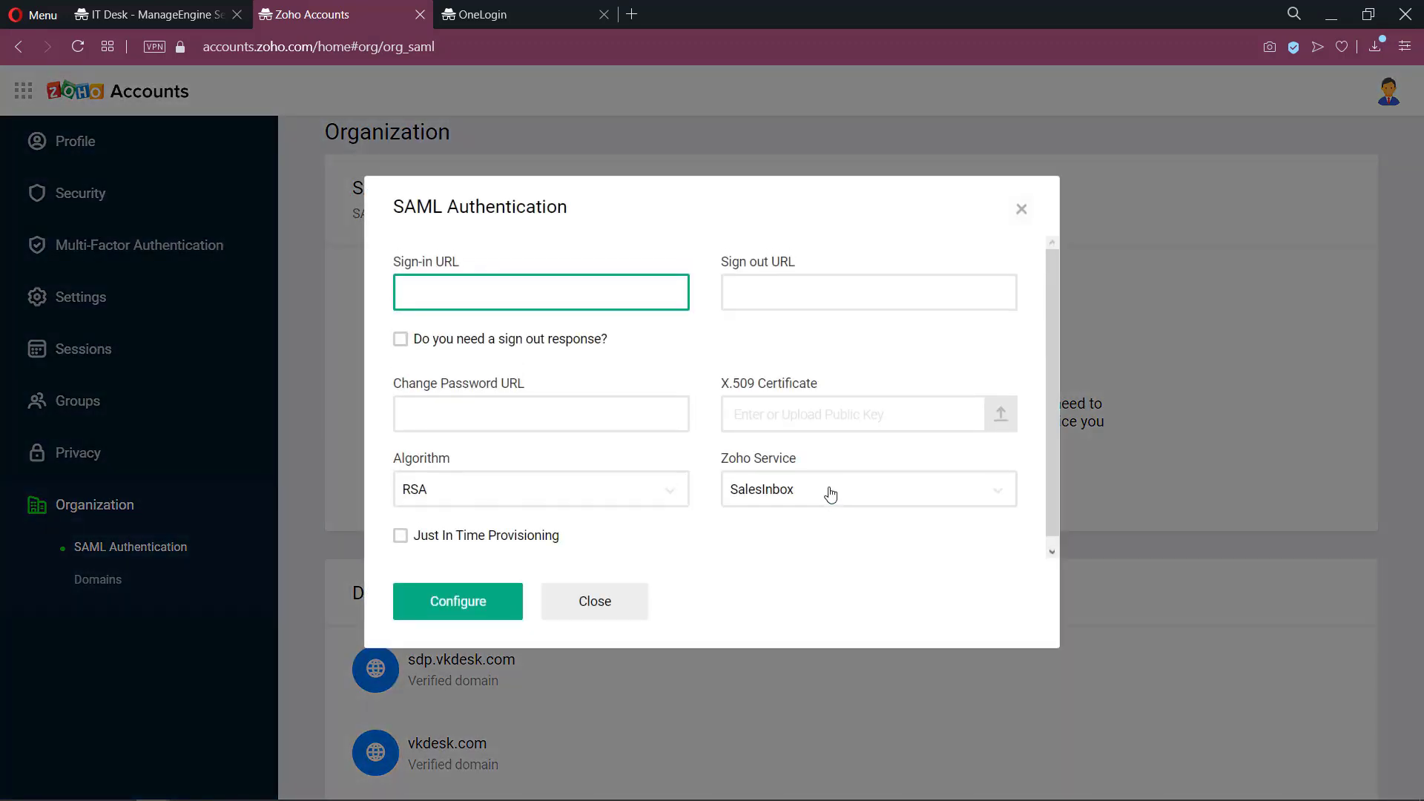
key("ctrl+Tab")
key("Return")
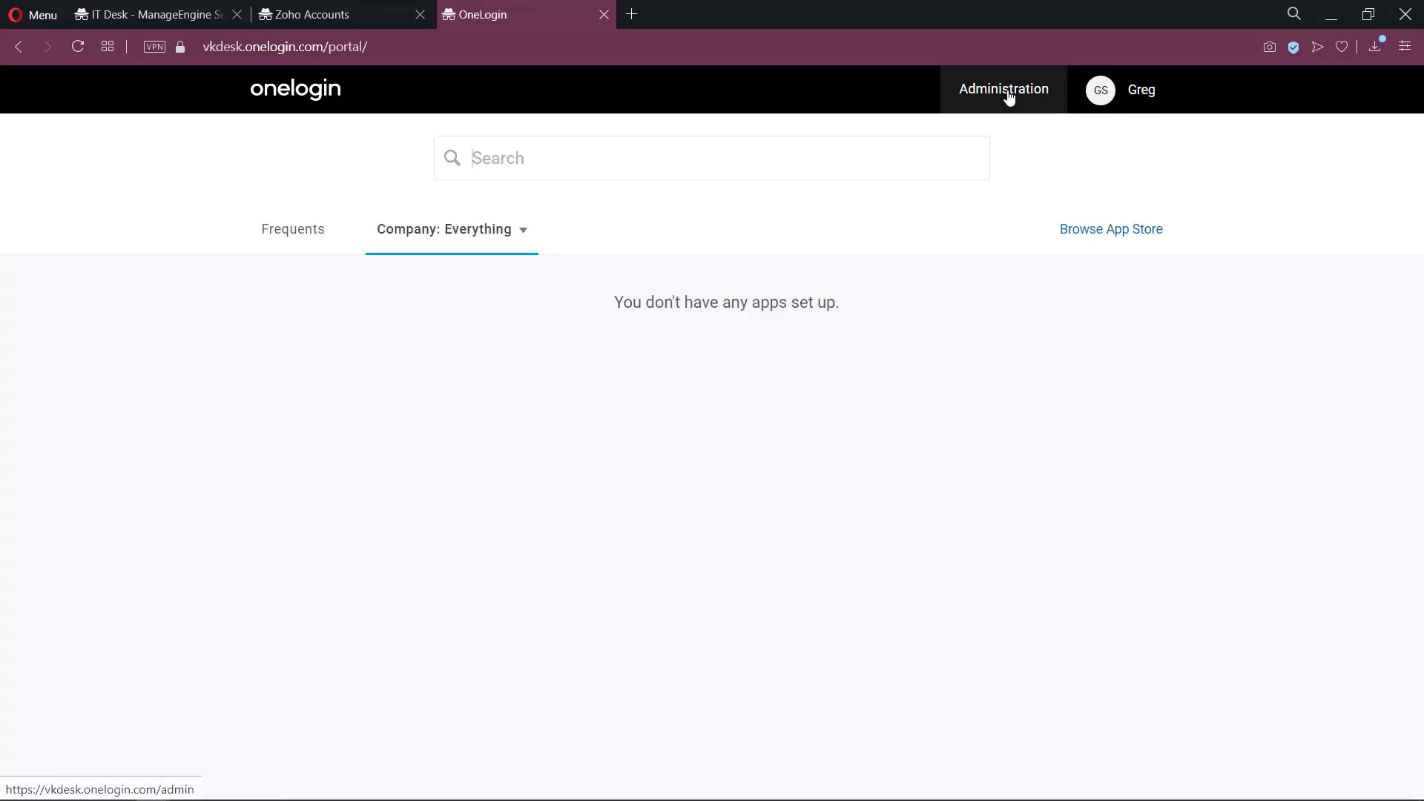
Step: Search the OneLogin Add App catalogue for 'Saml test c' from Administration > Applications
left_click(1006, 91)
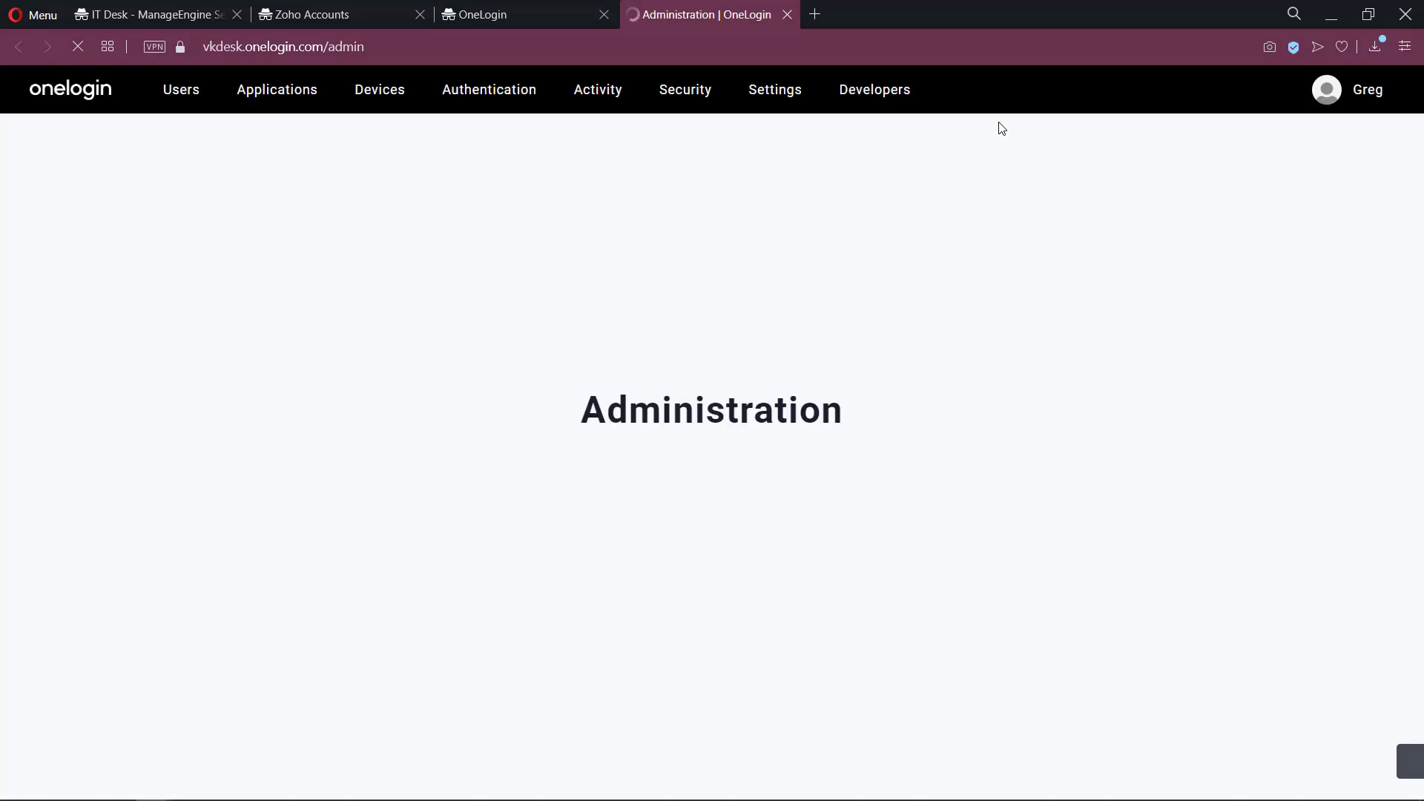
left_click(1354, 152)
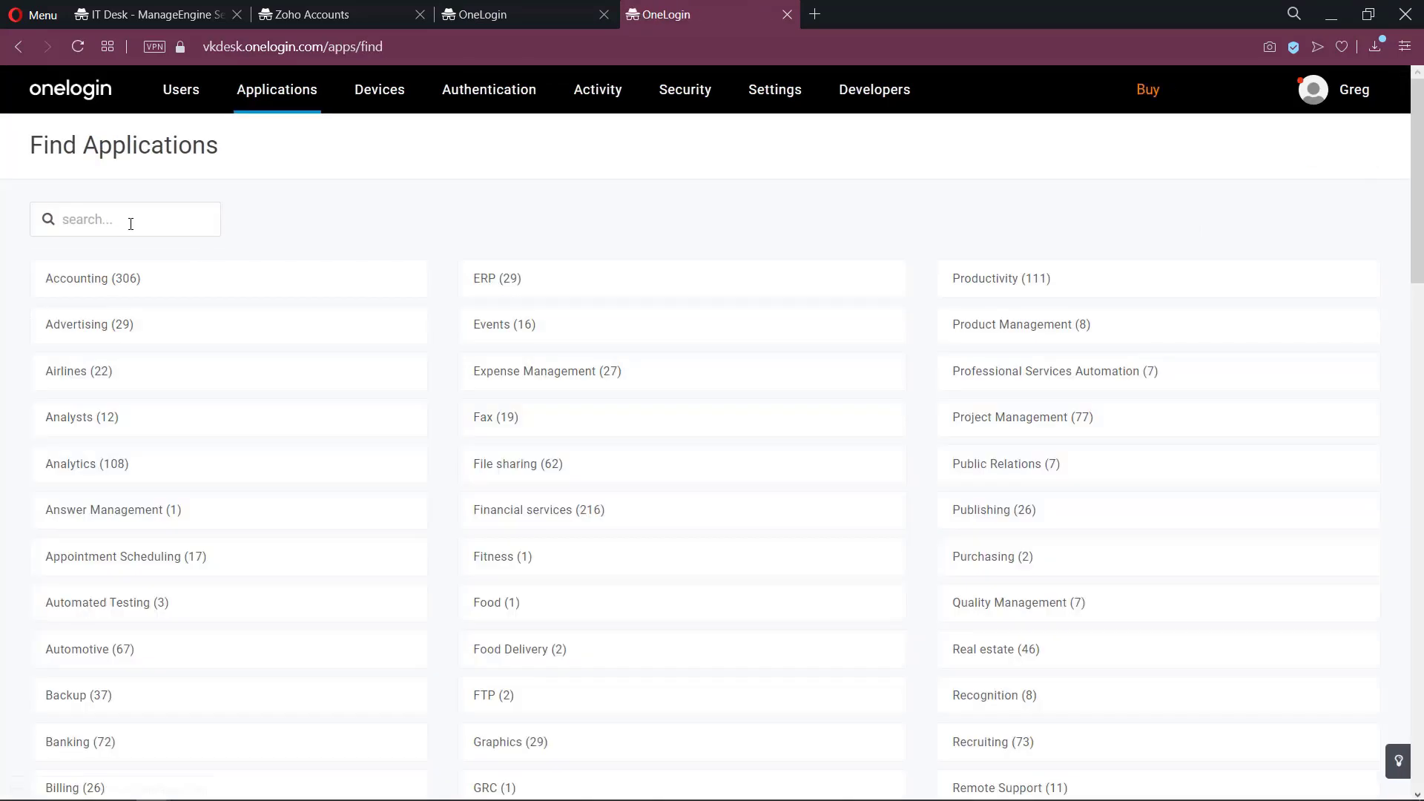
left_click(141, 226)
type("Saml t")
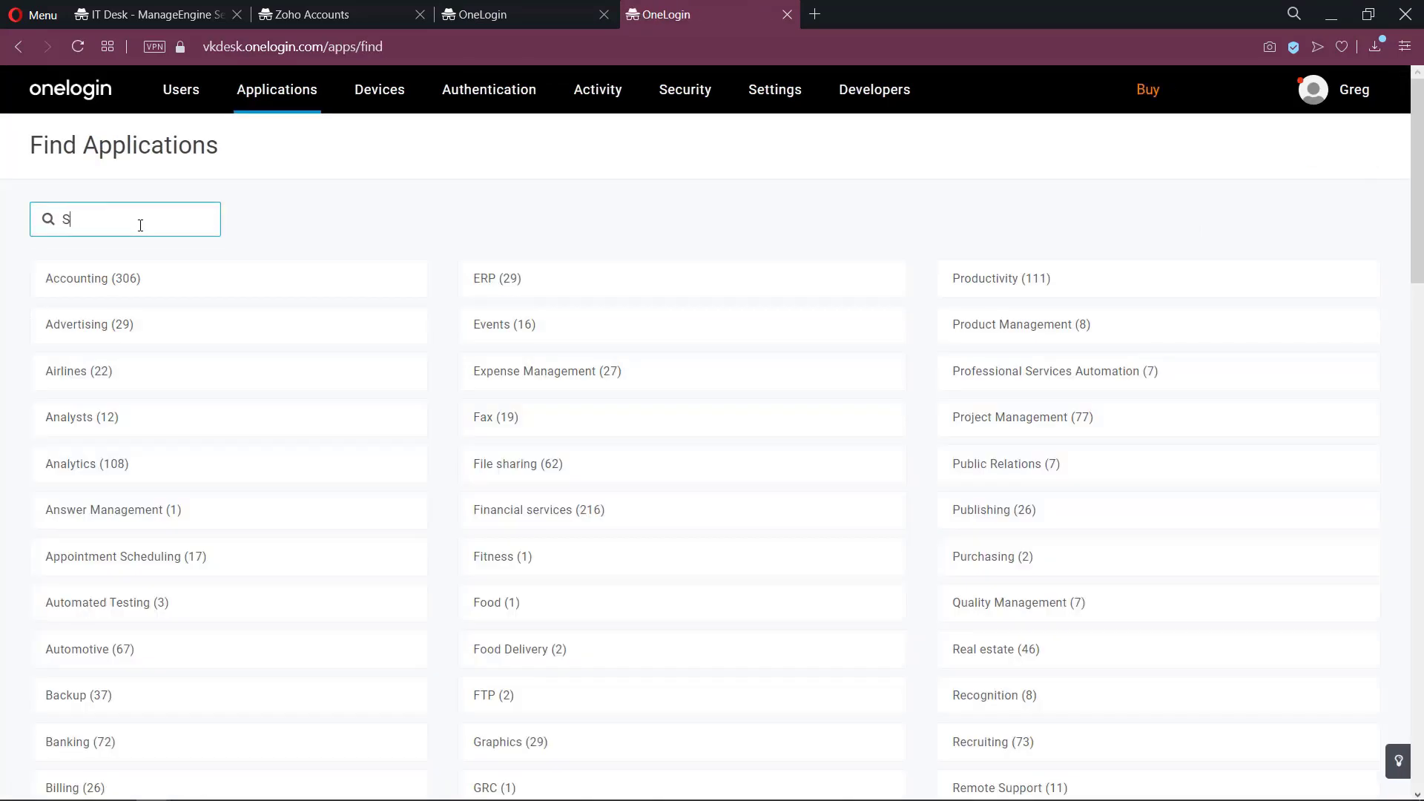
type("est conn")
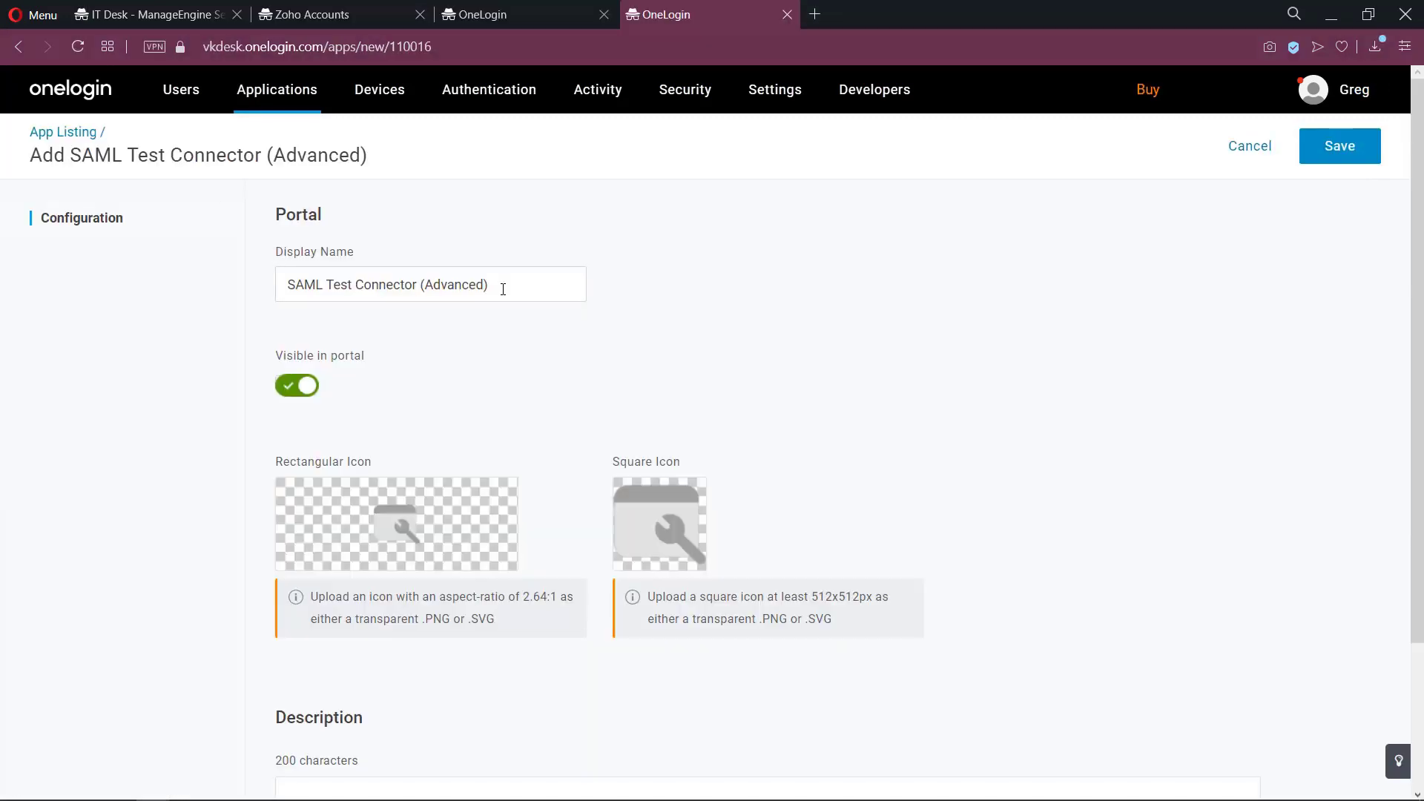
Step: Save a SAML Test Connector (Advanced) app named ServiceDesk Plus Cloud with sdp.PNG as rectangular icon
left_click_drag(502, 286, 257, 280)
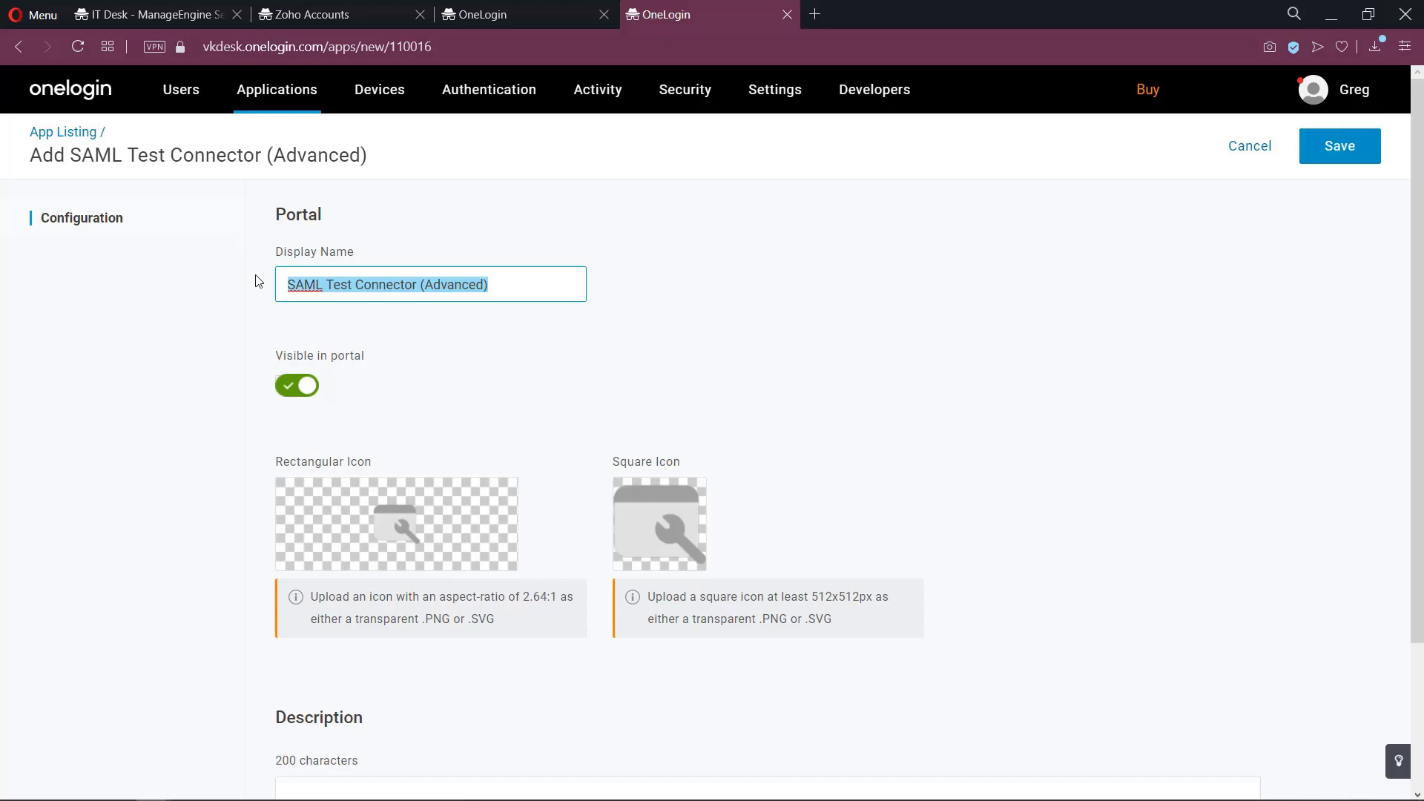
type("S")
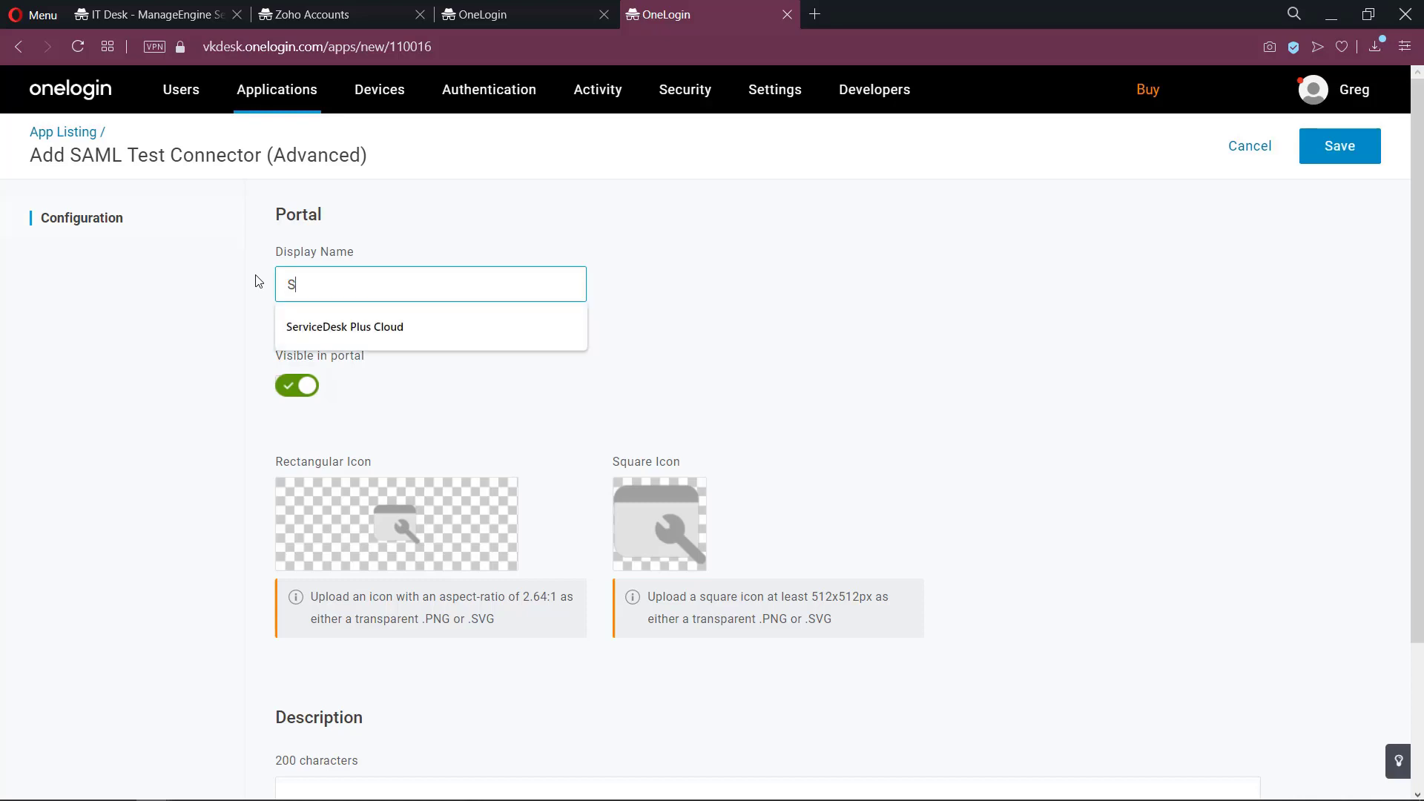
left_click(347, 328)
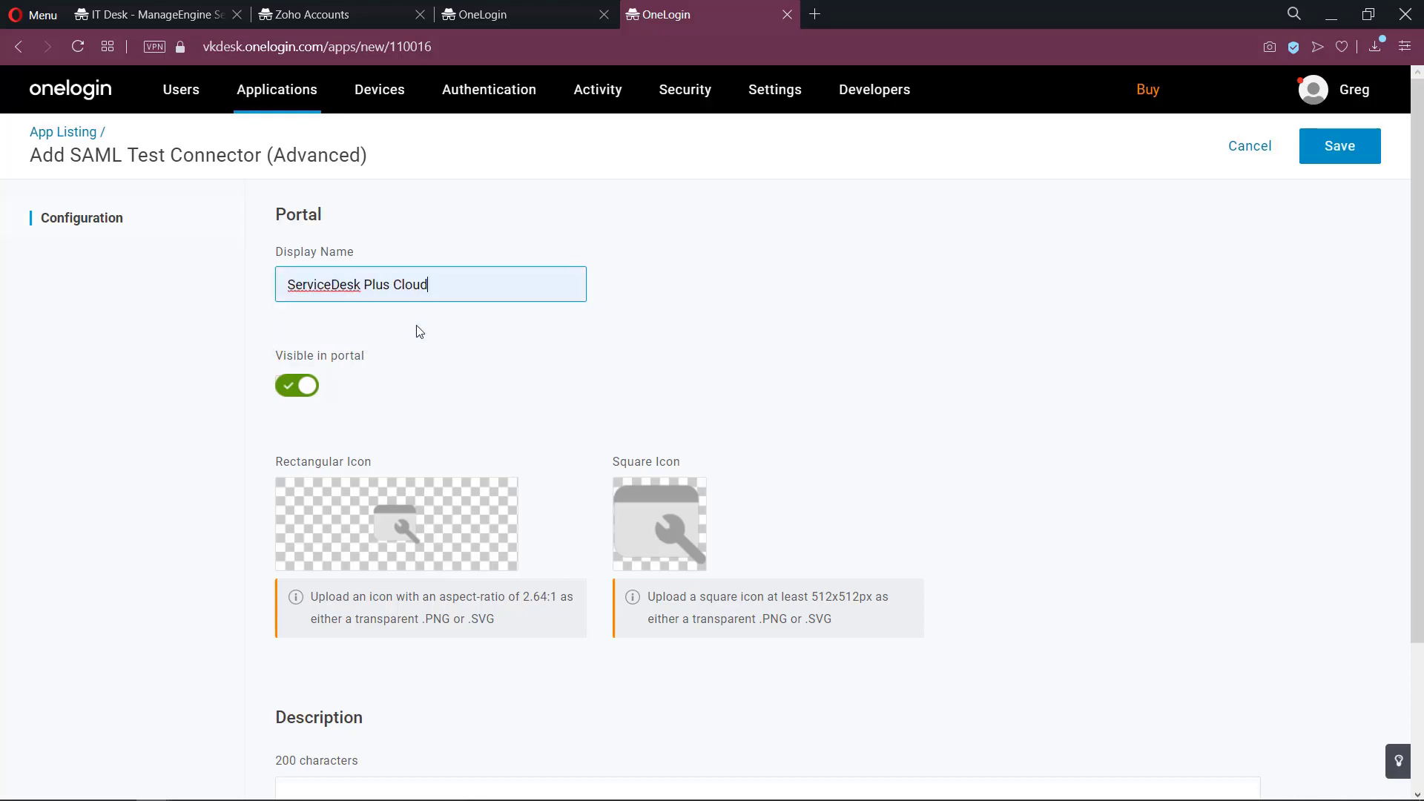
scroll(416, 327, "down", 1)
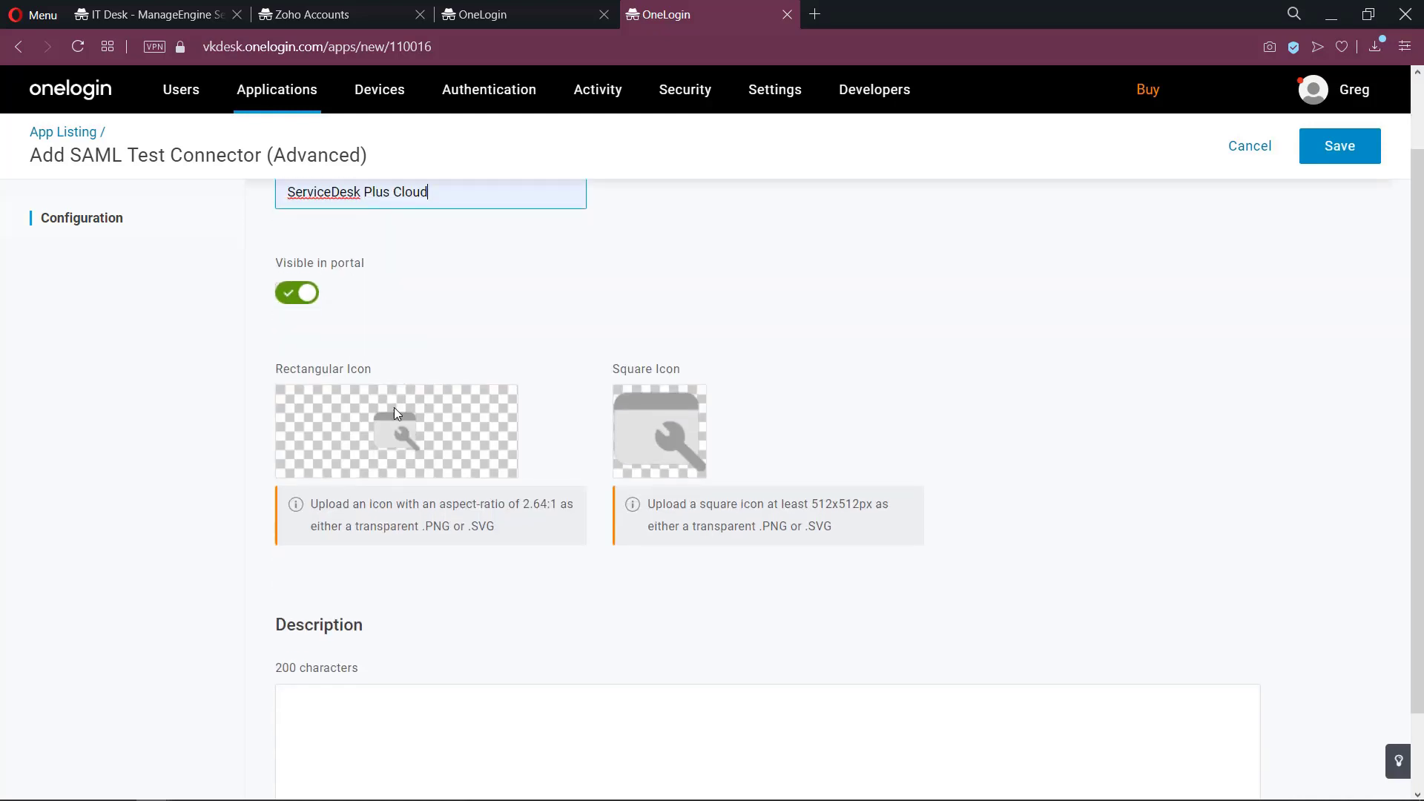
left_click(386, 445)
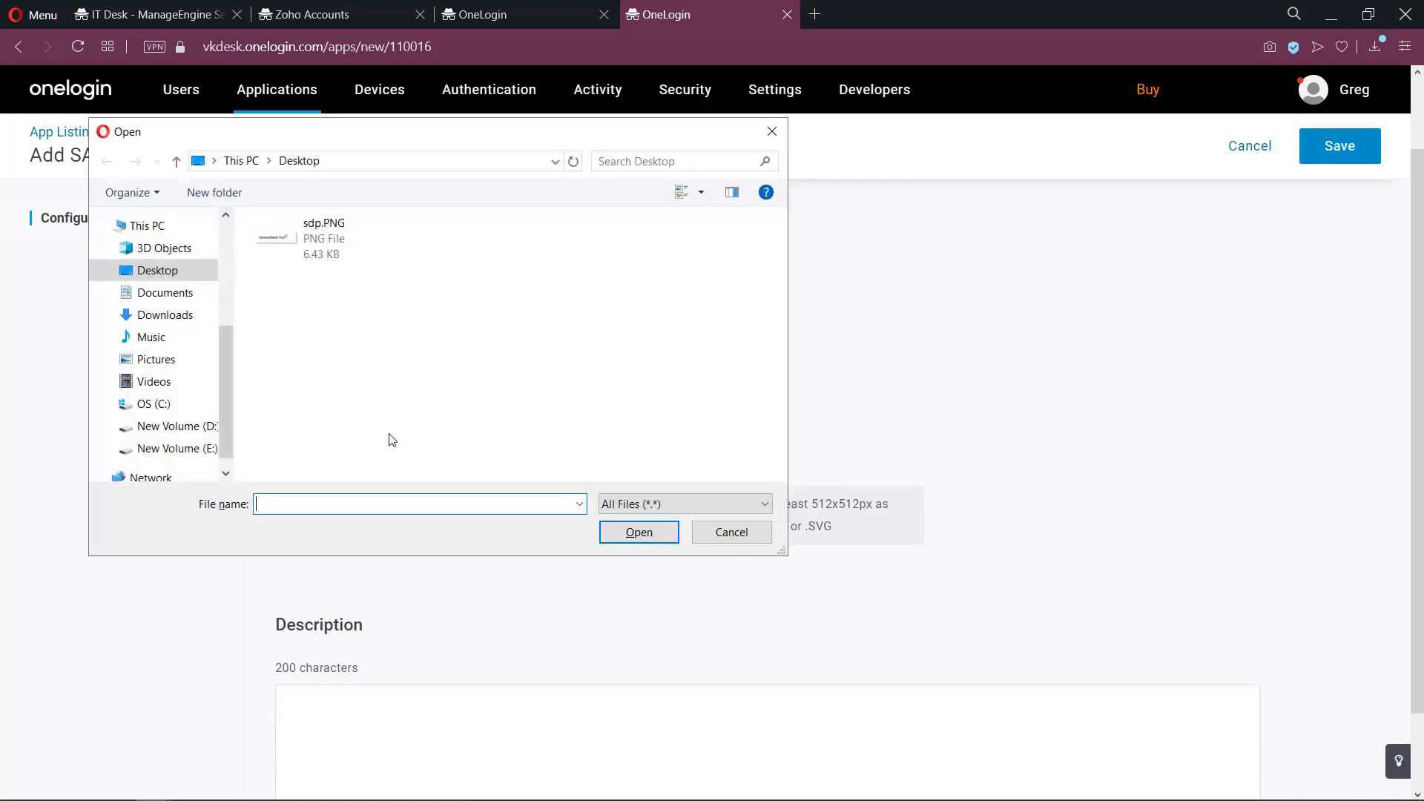
double_click(305, 237)
scroll(500, 310, "down", 1)
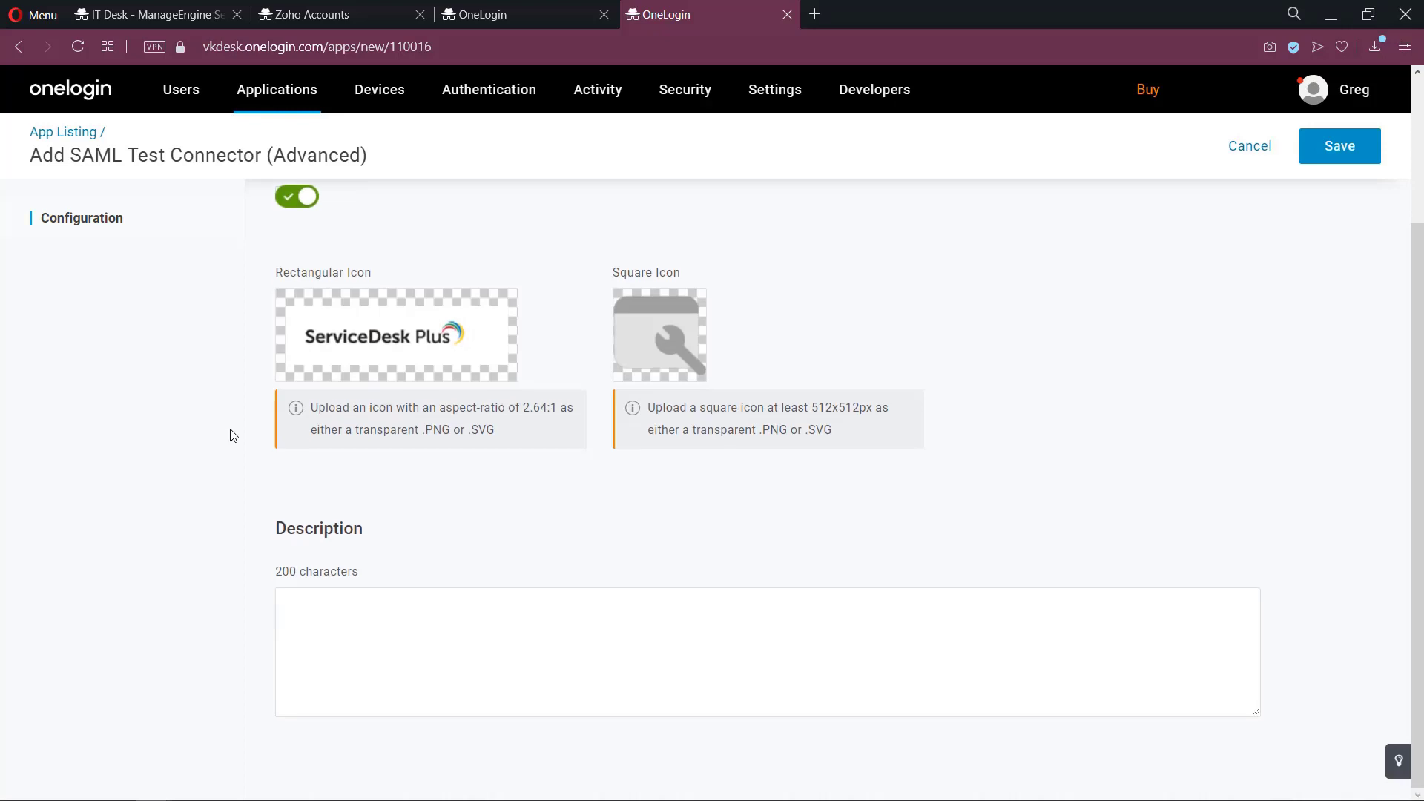
left_click(1345, 160)
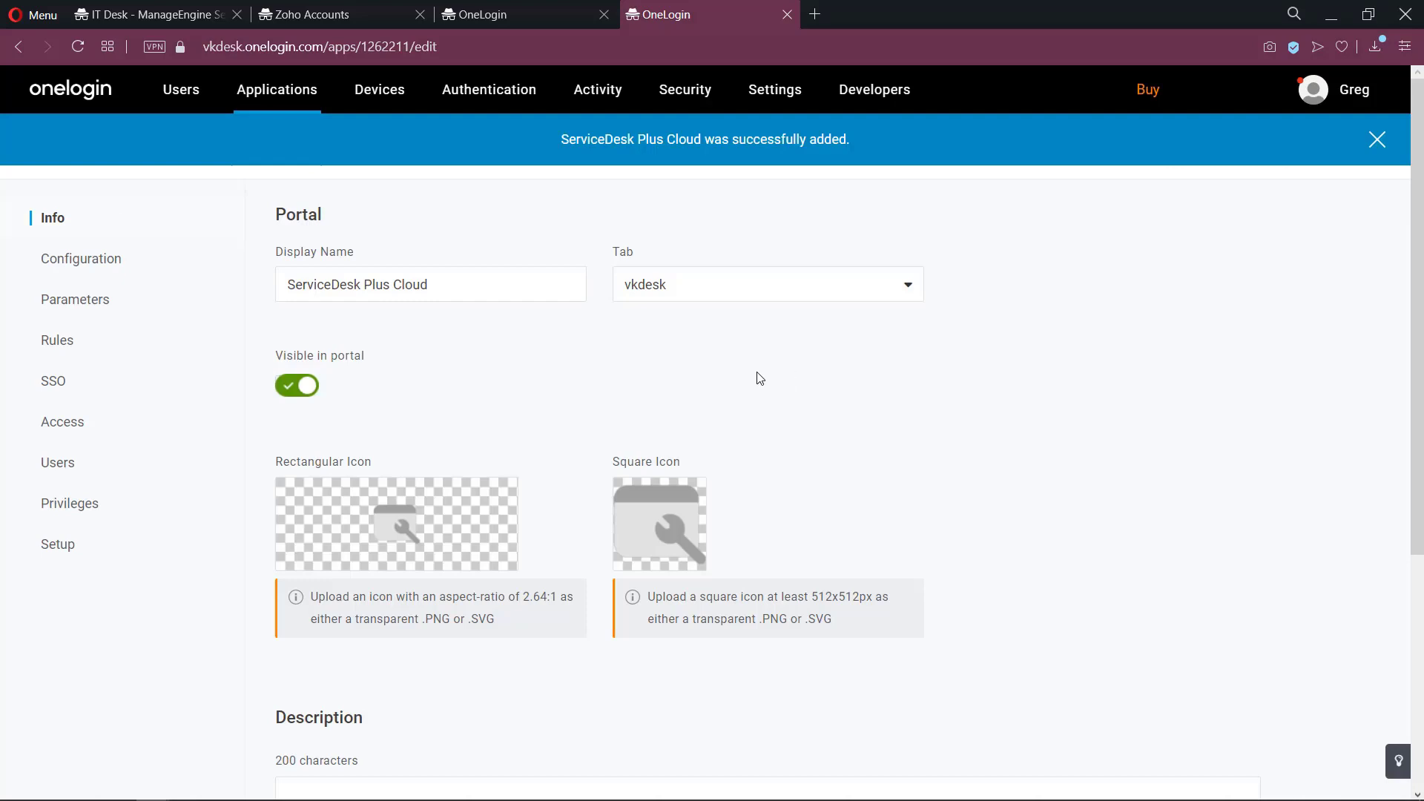
Step: Paste OneLogin's SAML 2.0 endpoint into Zoho's Sign-in URL and Change Password URL fields
left_click(111, 379)
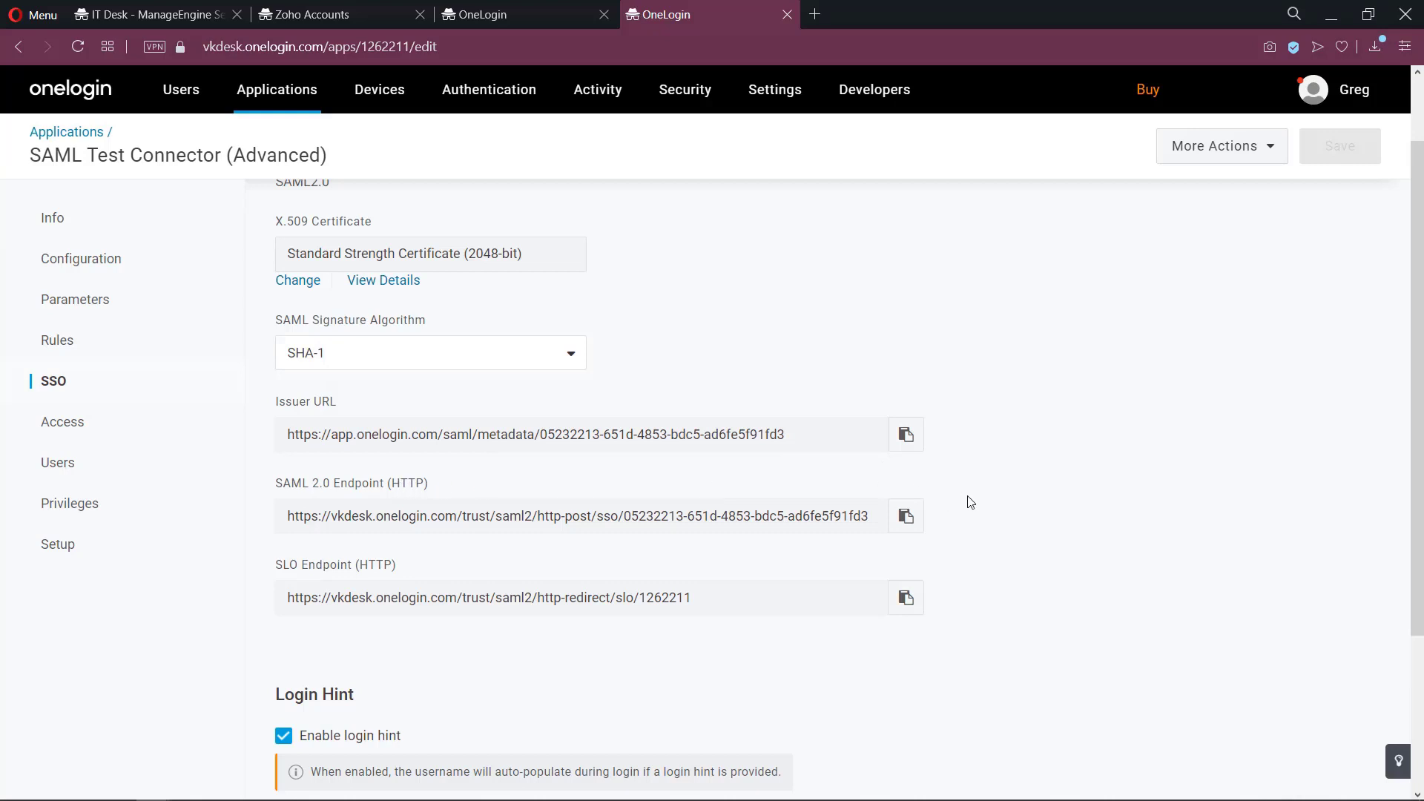
left_click(905, 516)
left_click(349, 18)
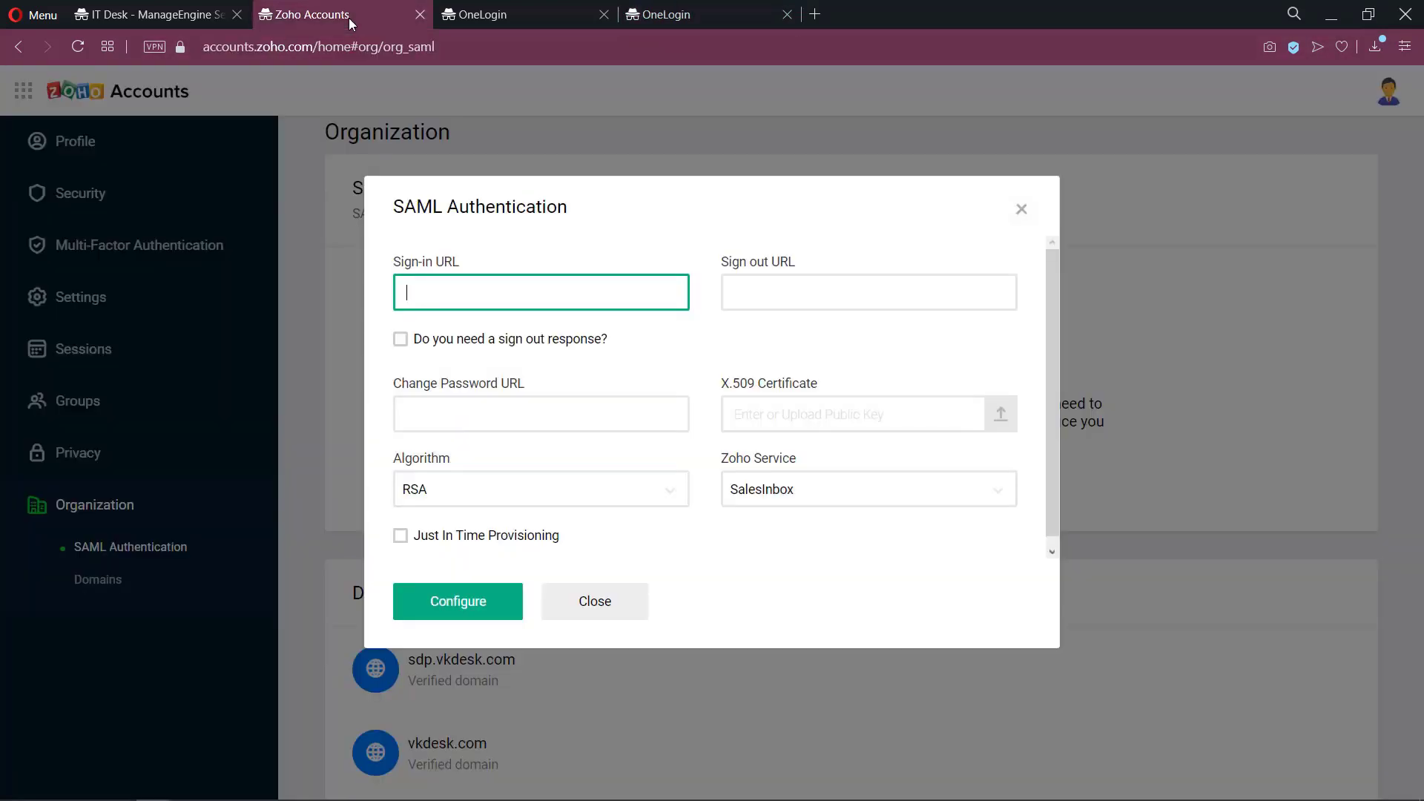
right_click(454, 290)
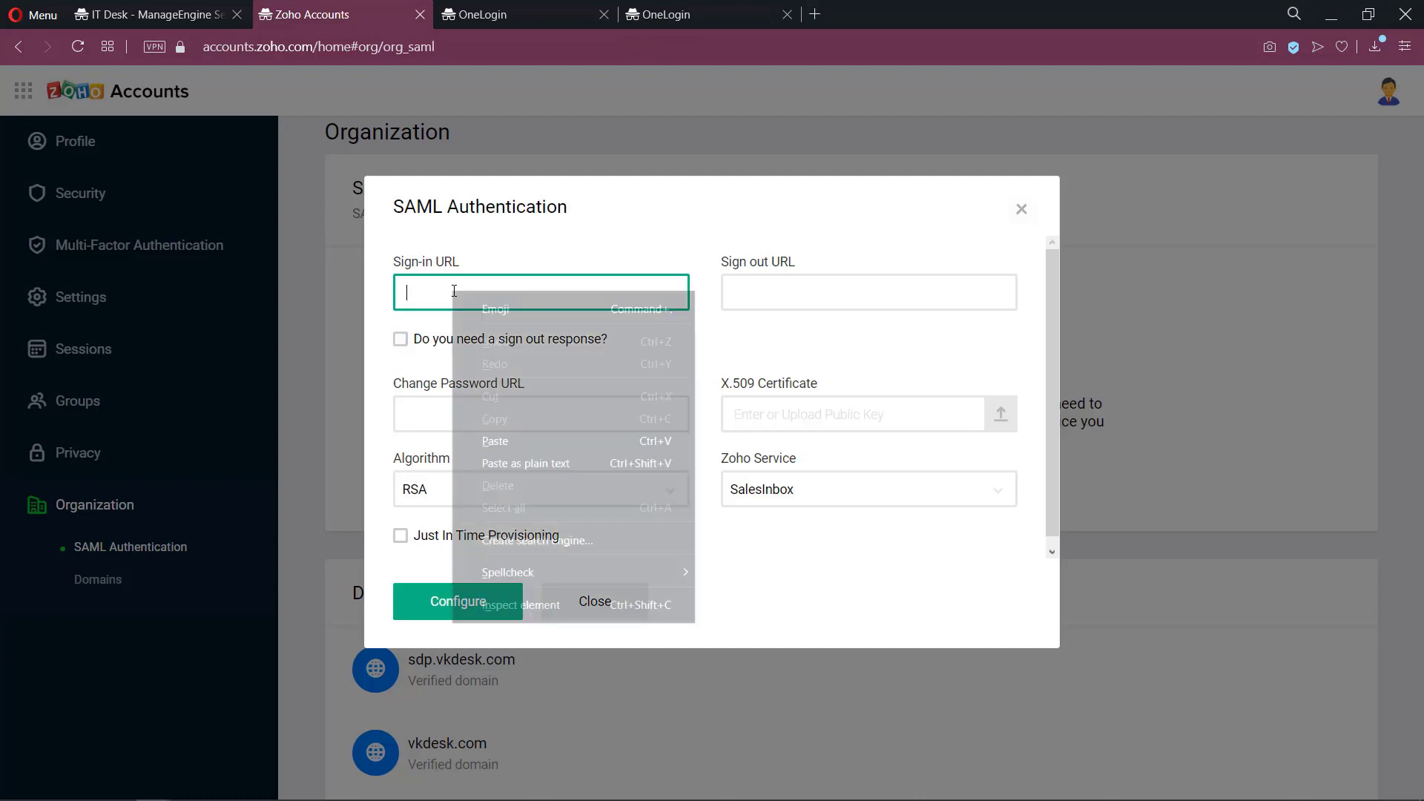
left_click(495, 439)
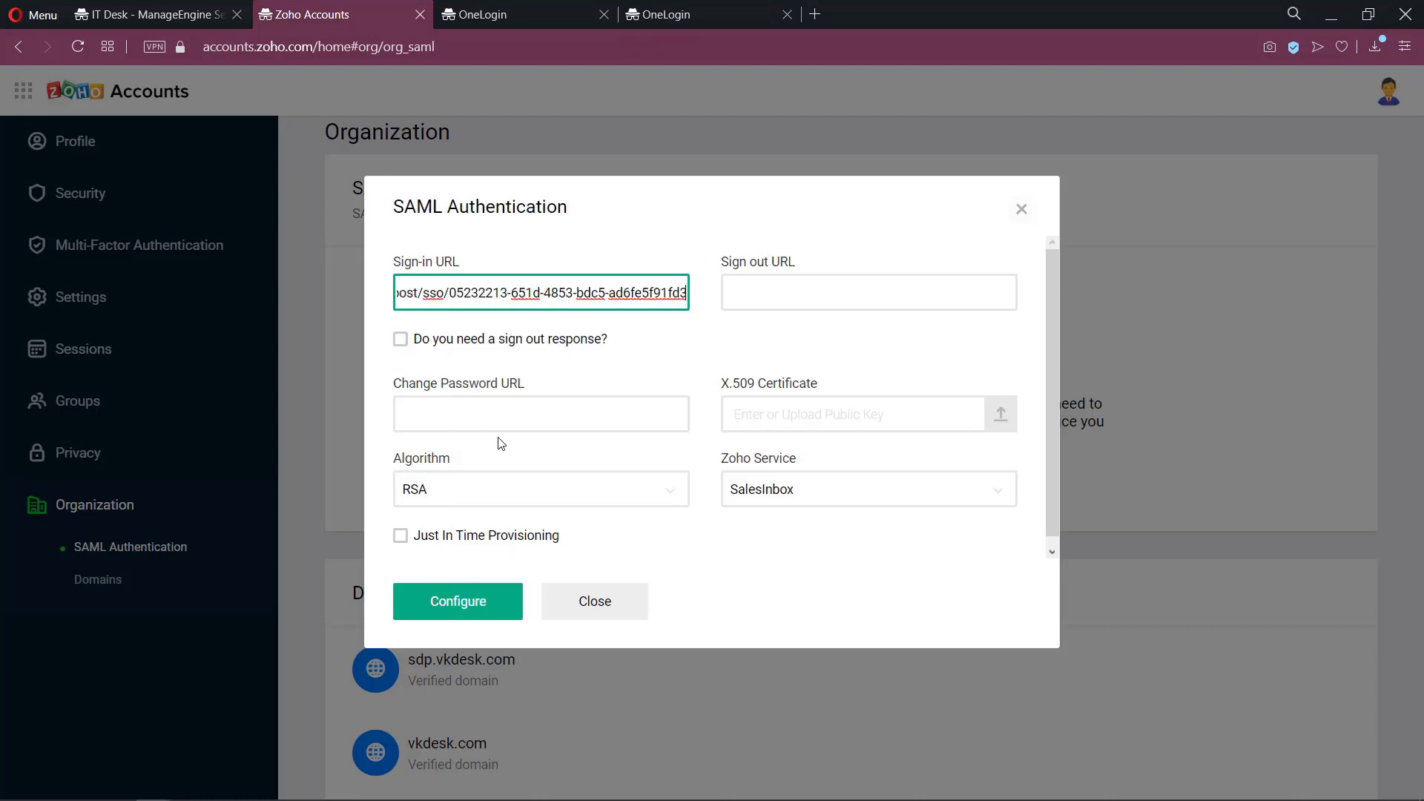
left_click(451, 412)
right_click(450, 413)
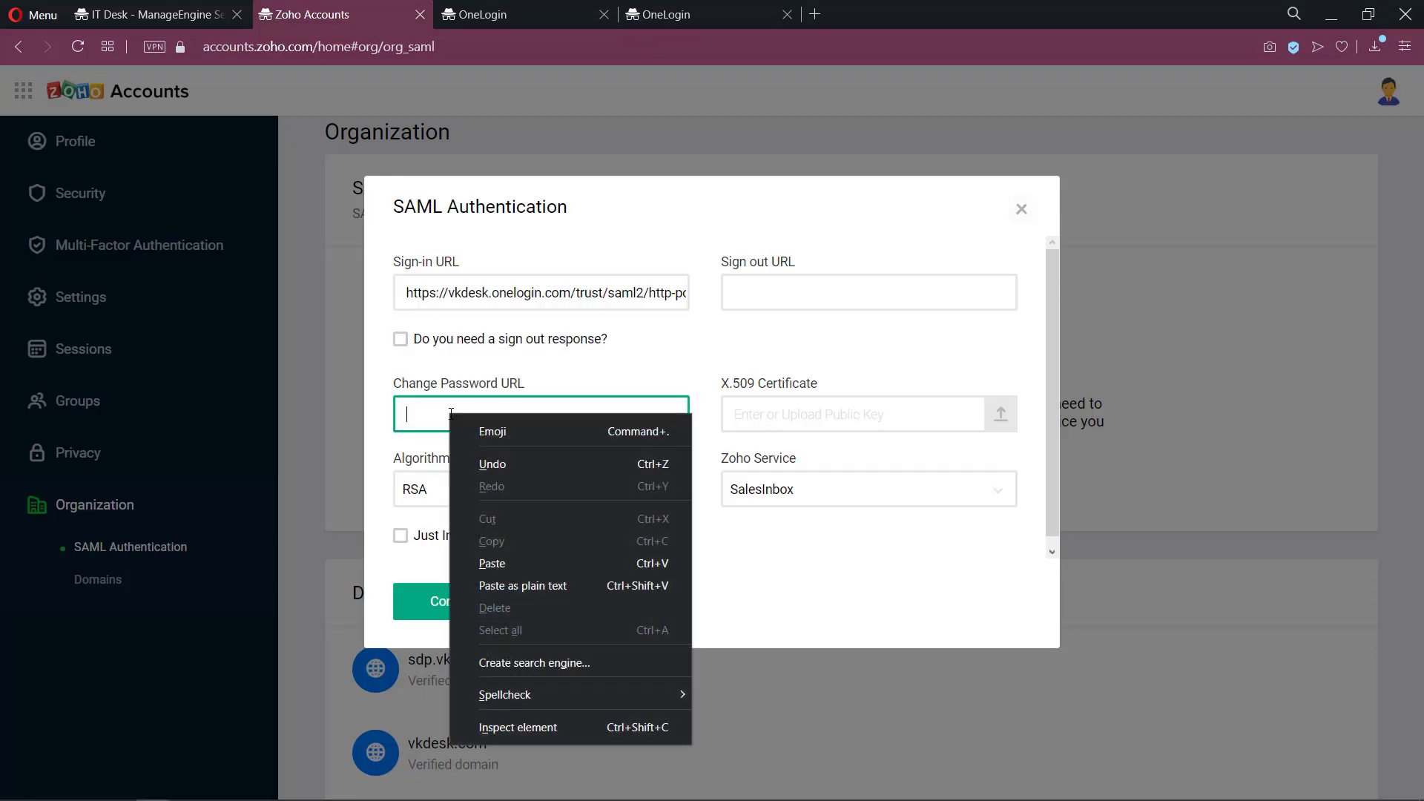
left_click(491, 564)
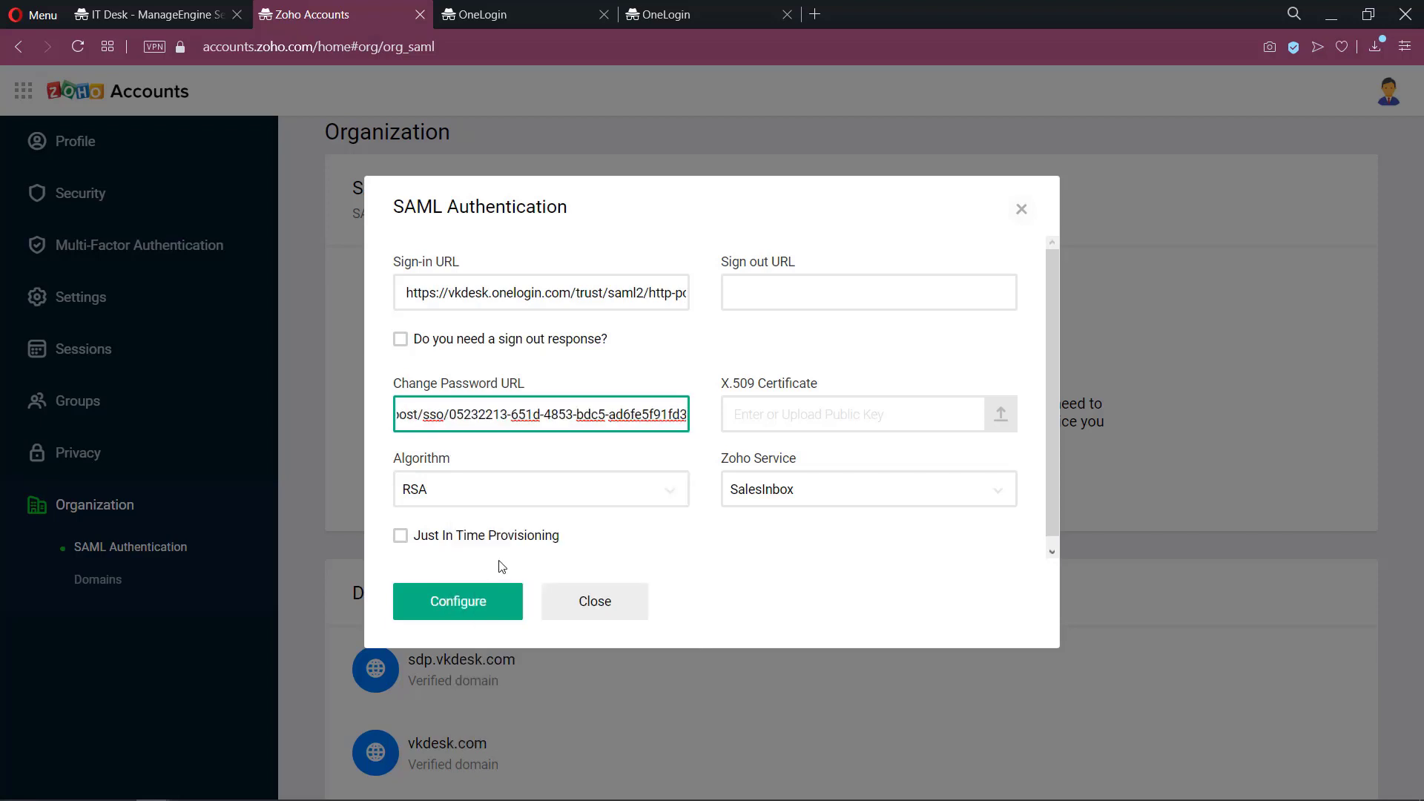
Step: Paste OneLogin's SLO endpoint into Zoho's Sign out URL field
key("ctrl+Tab")
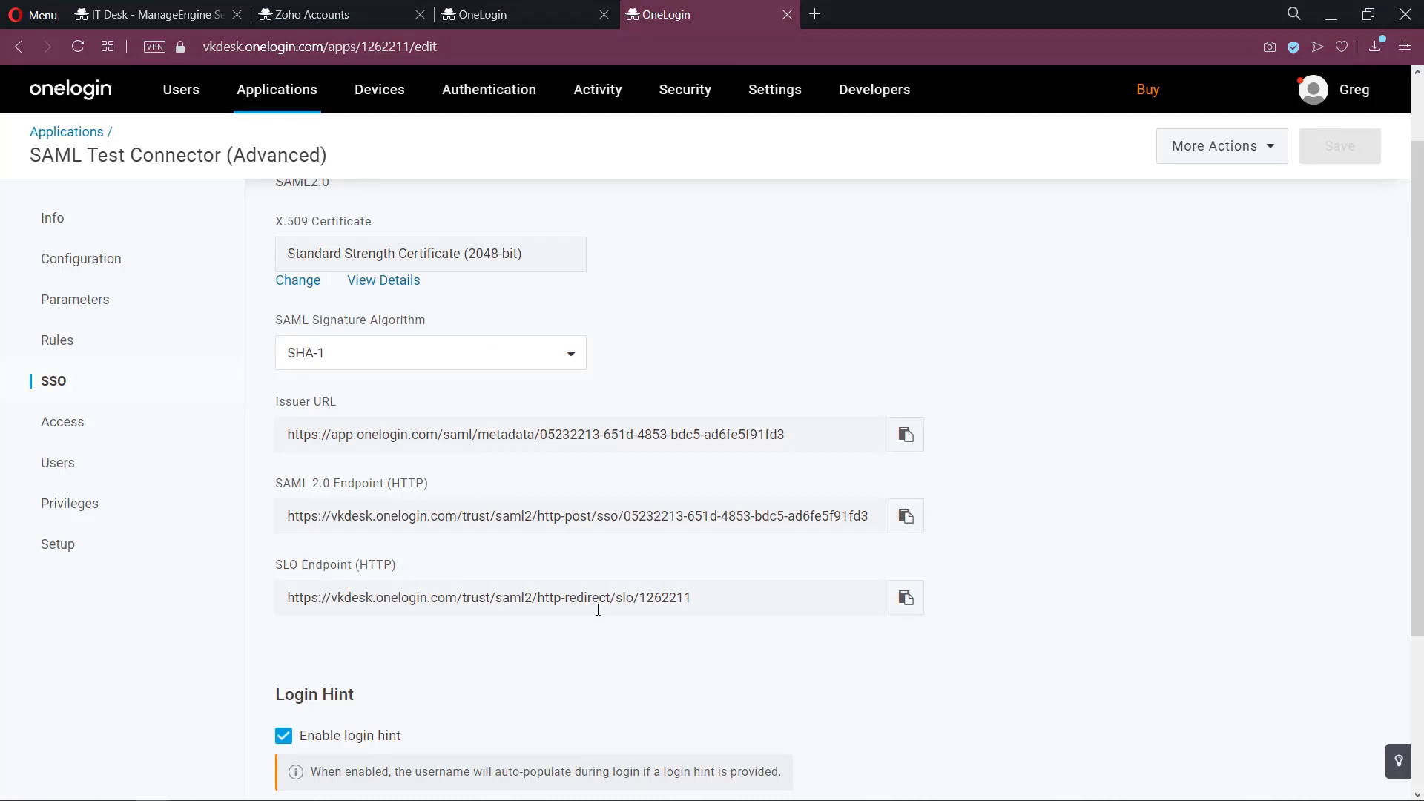
left_click(905, 597)
key("ctrl+Tab")
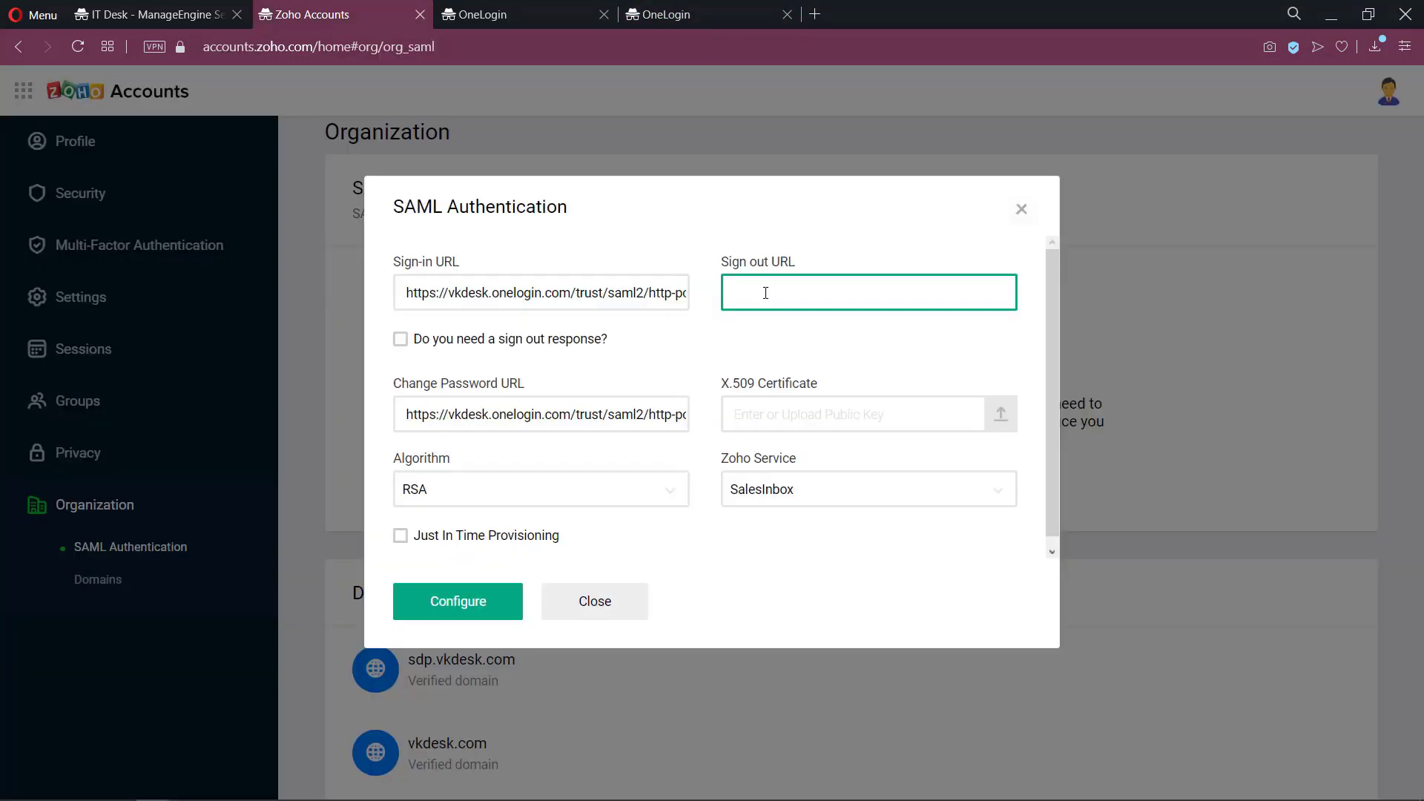
right_click(766, 293)
left_click(797, 436)
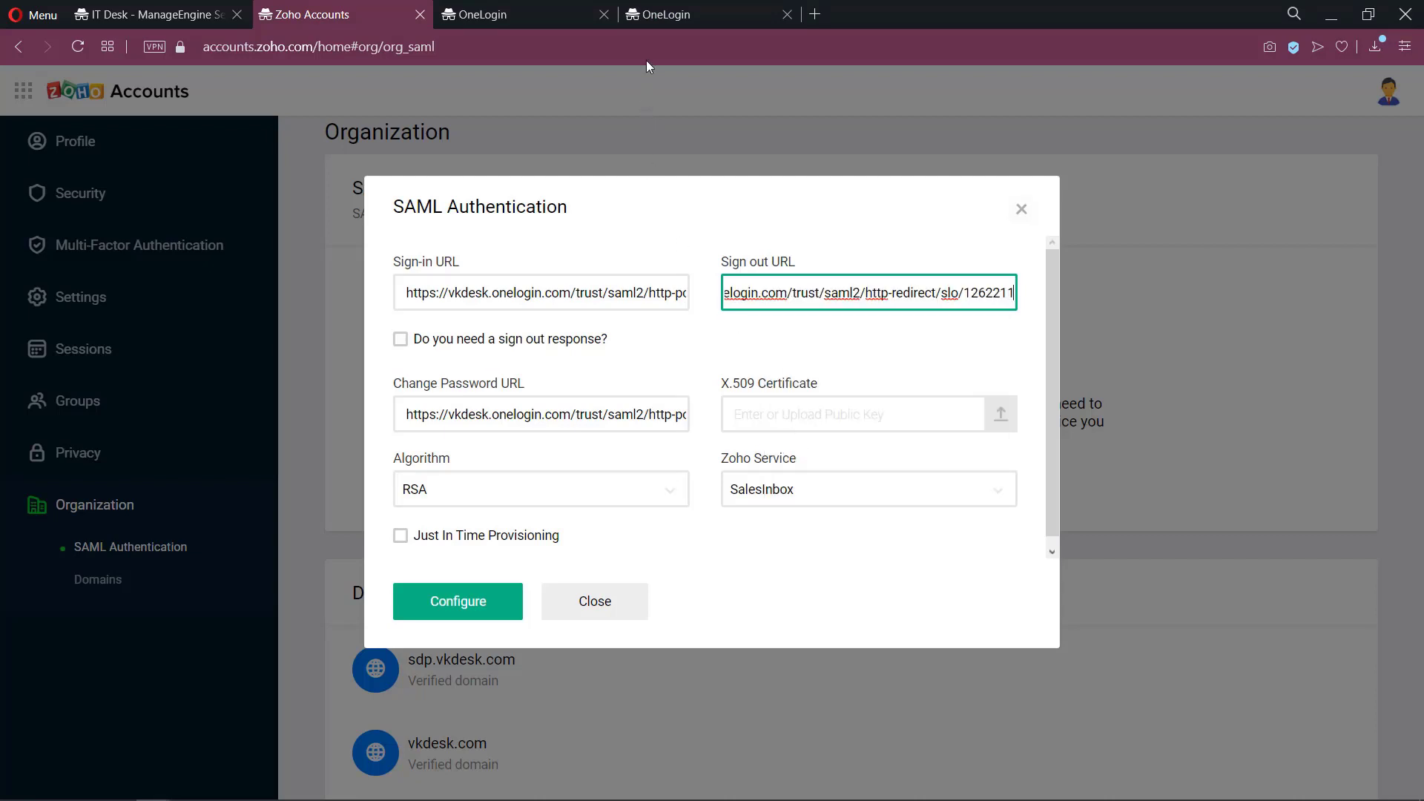
Step: View the X.509 certificate details on the OneLogin SSO page
left_click(649, 16)
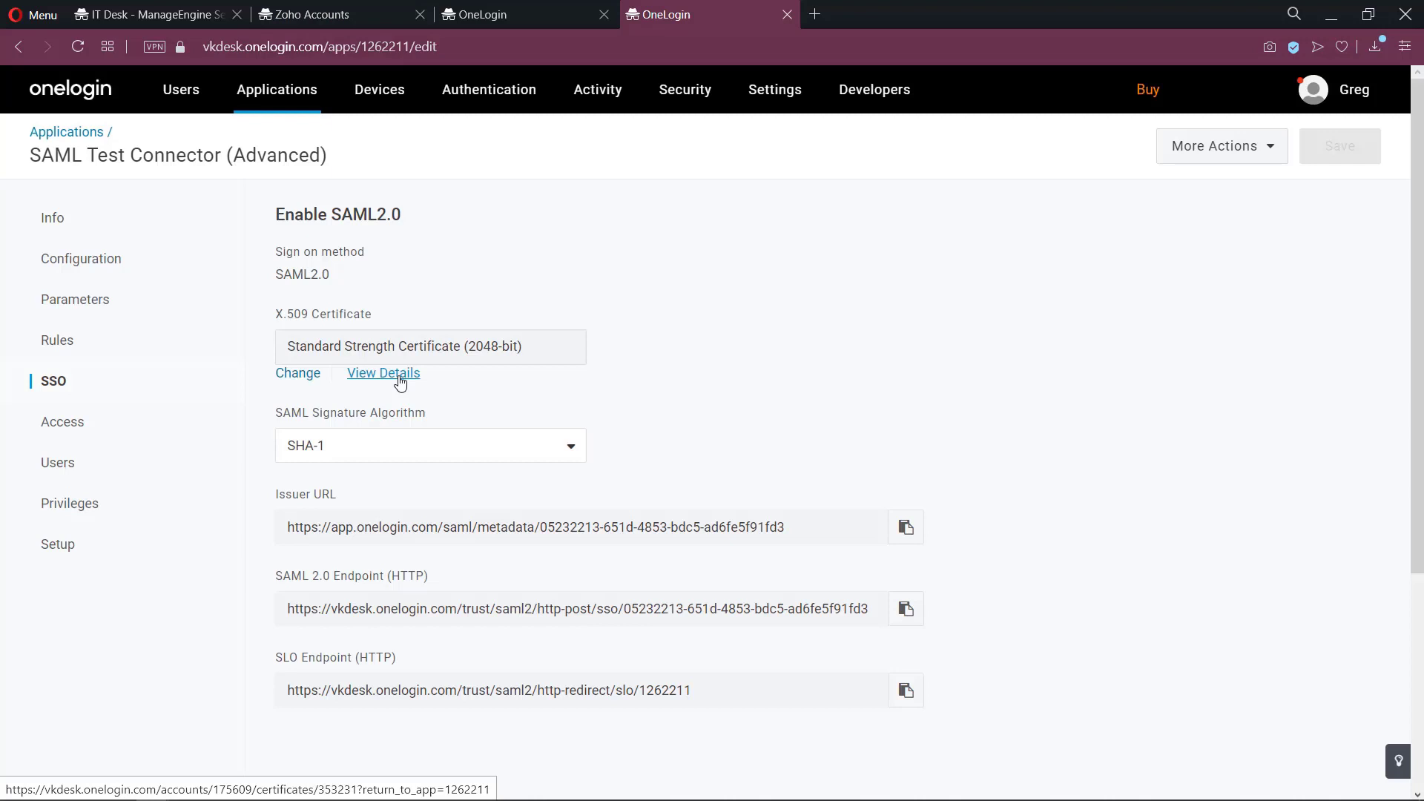
left_click(400, 380)
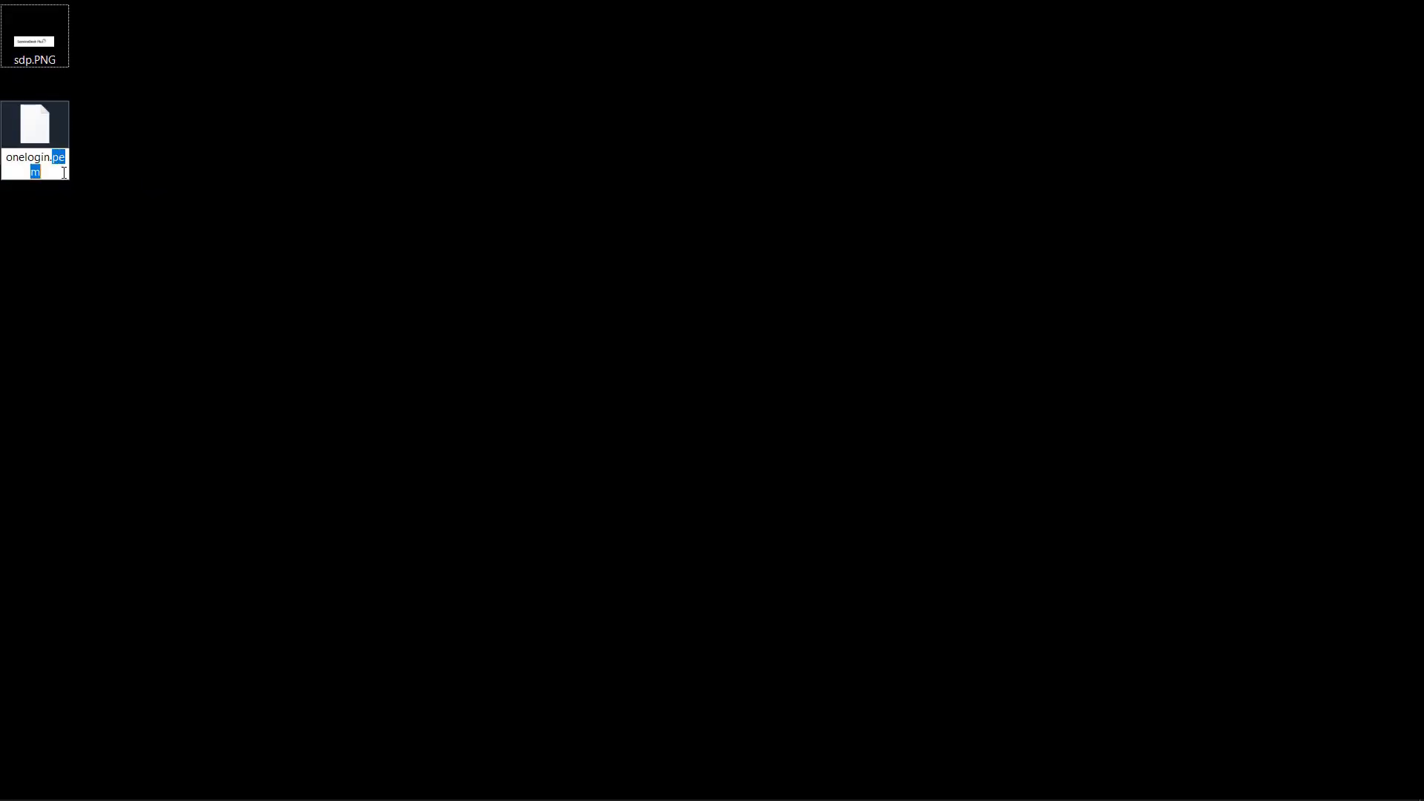
Step: Rename the downloaded certificate to onelogin.cer and upload it as Zoho's X.509 Certificate
type("cer")
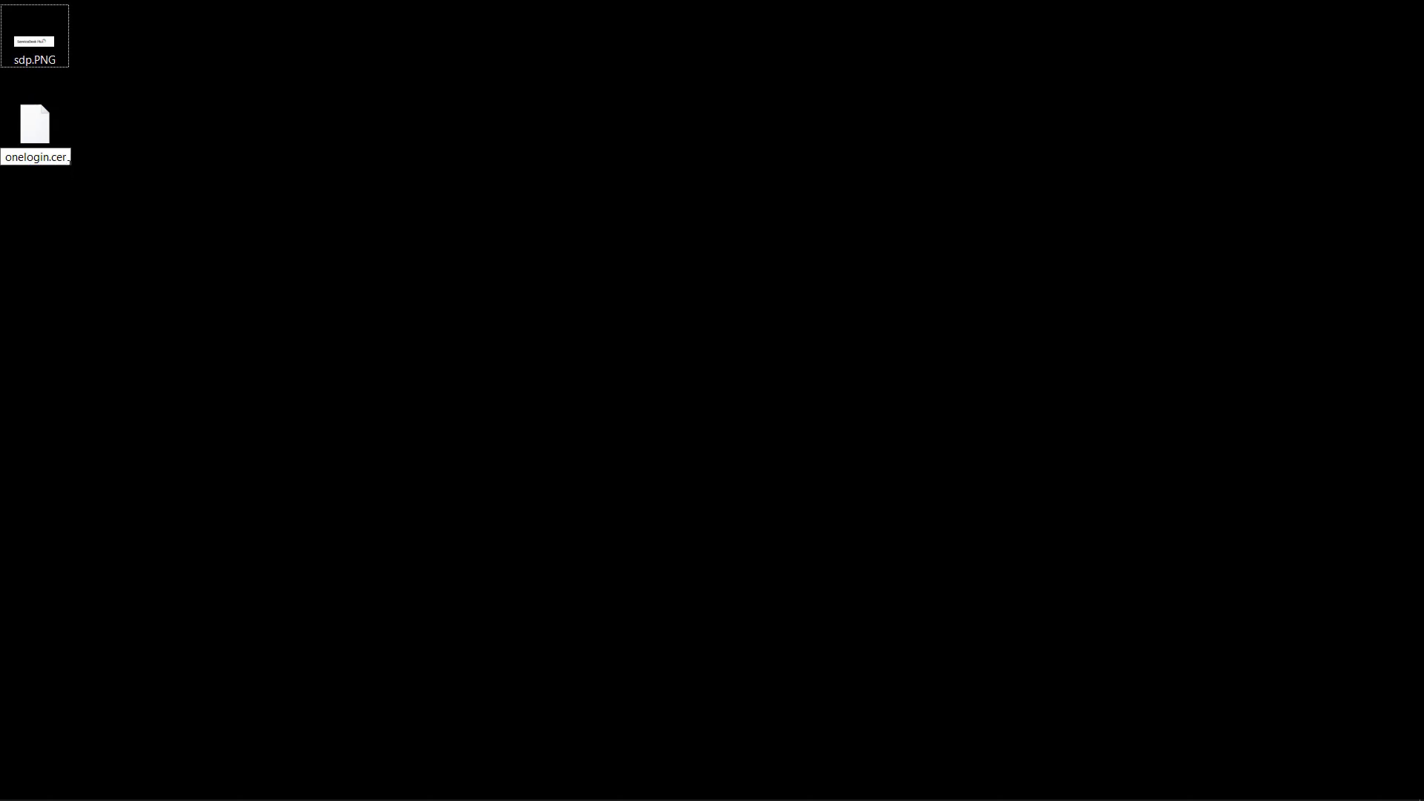
key("Return")
key("Return")
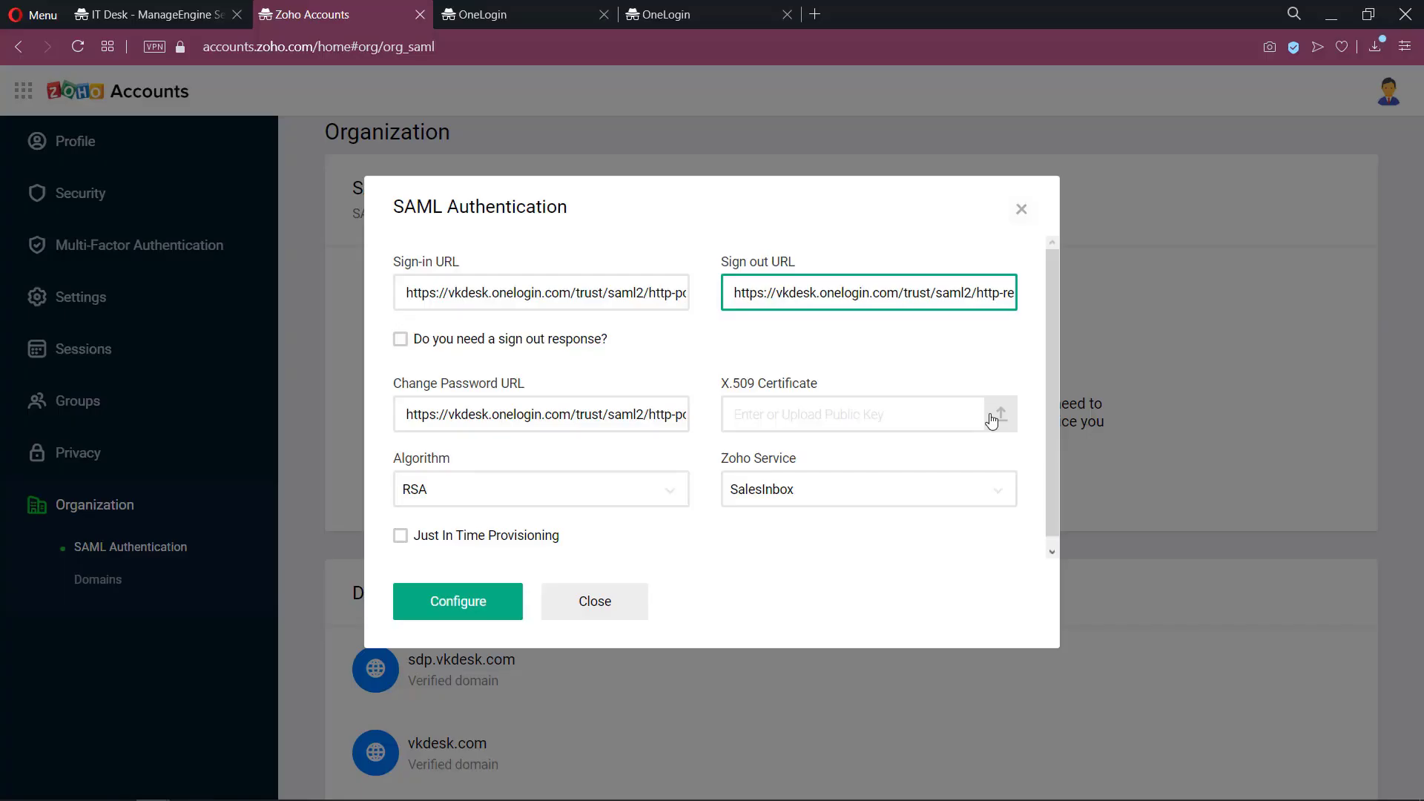
left_click(998, 420)
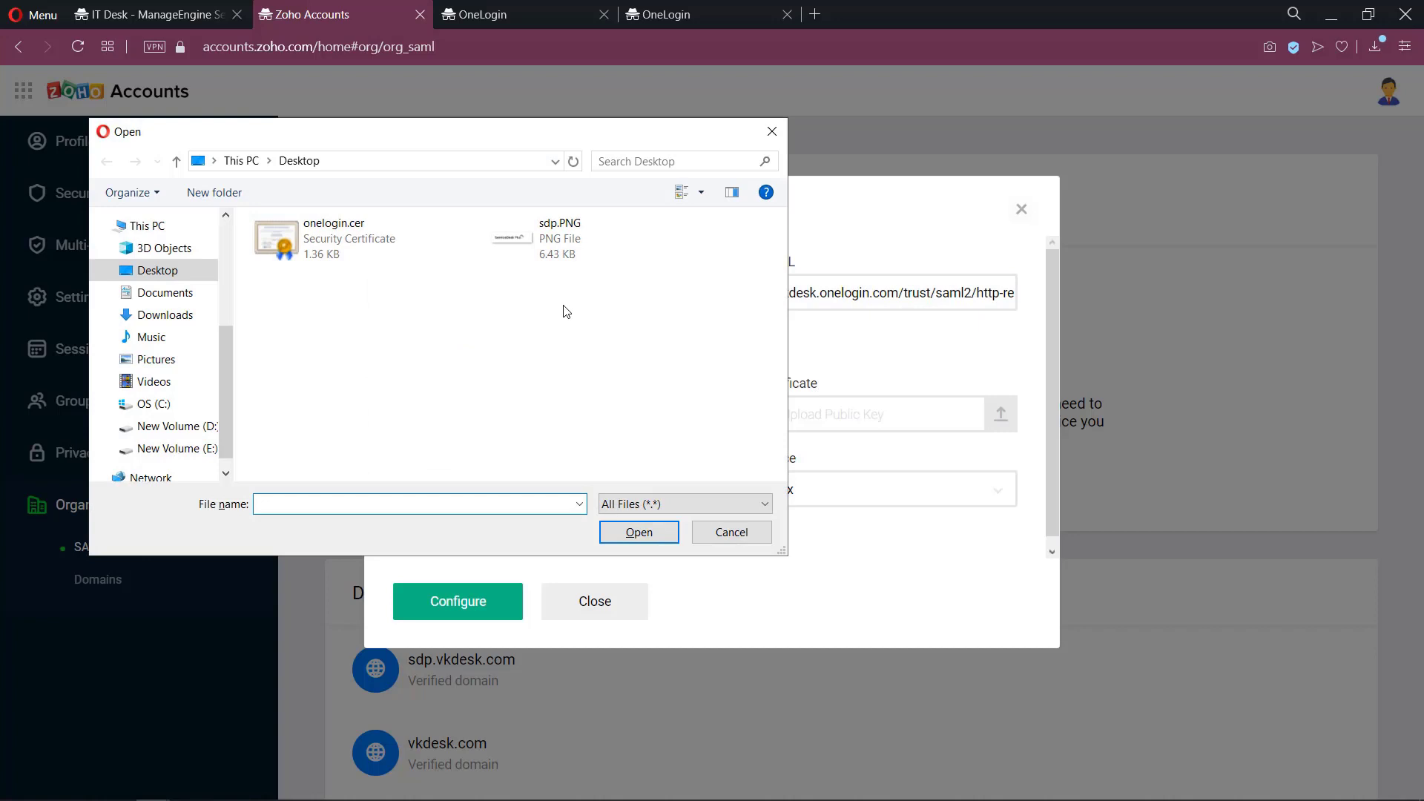
left_click(341, 238)
double_click(342, 237)
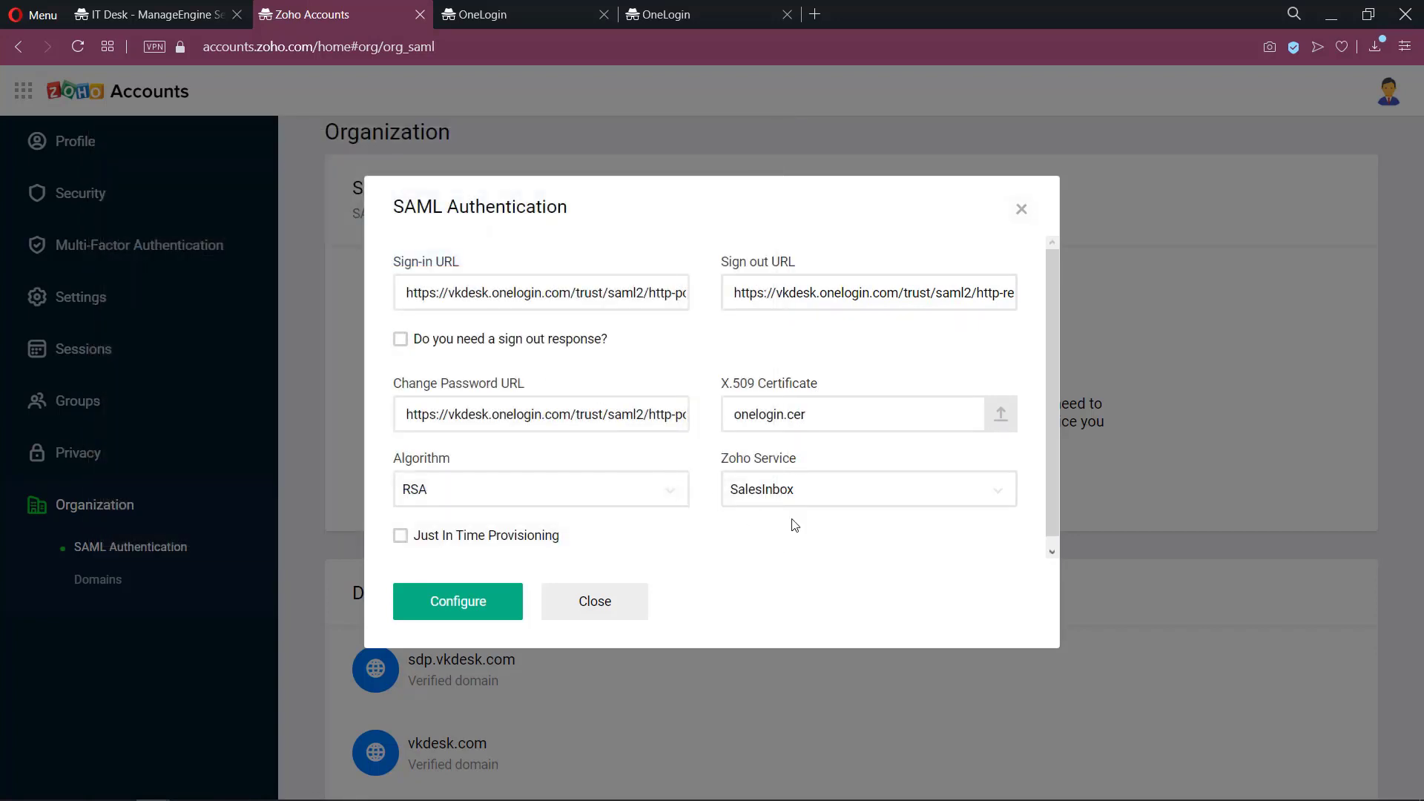
Step: Choose ServiceDesk Plus as the Zoho service, save the configuration, and download zohometadata.xml
left_click(792, 499)
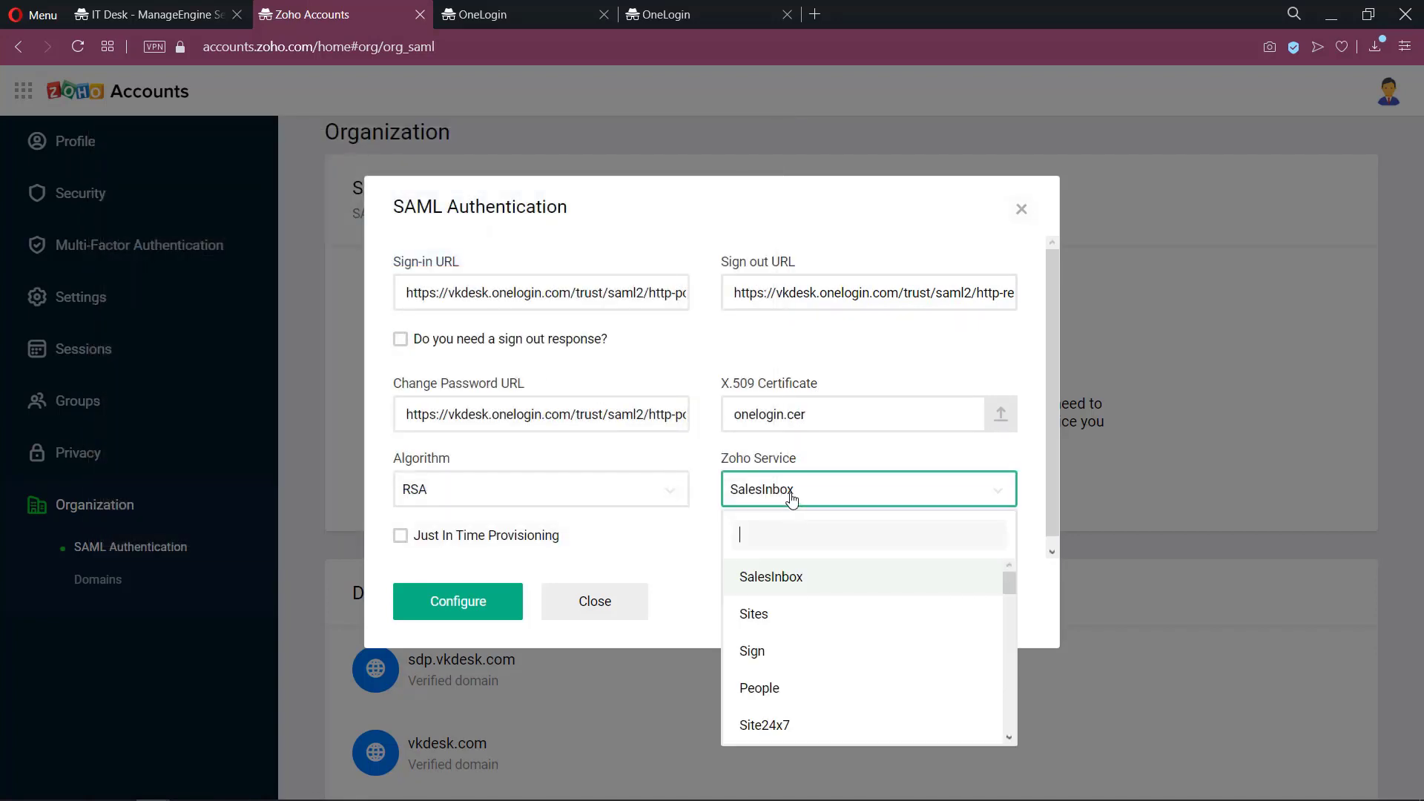
type("ser")
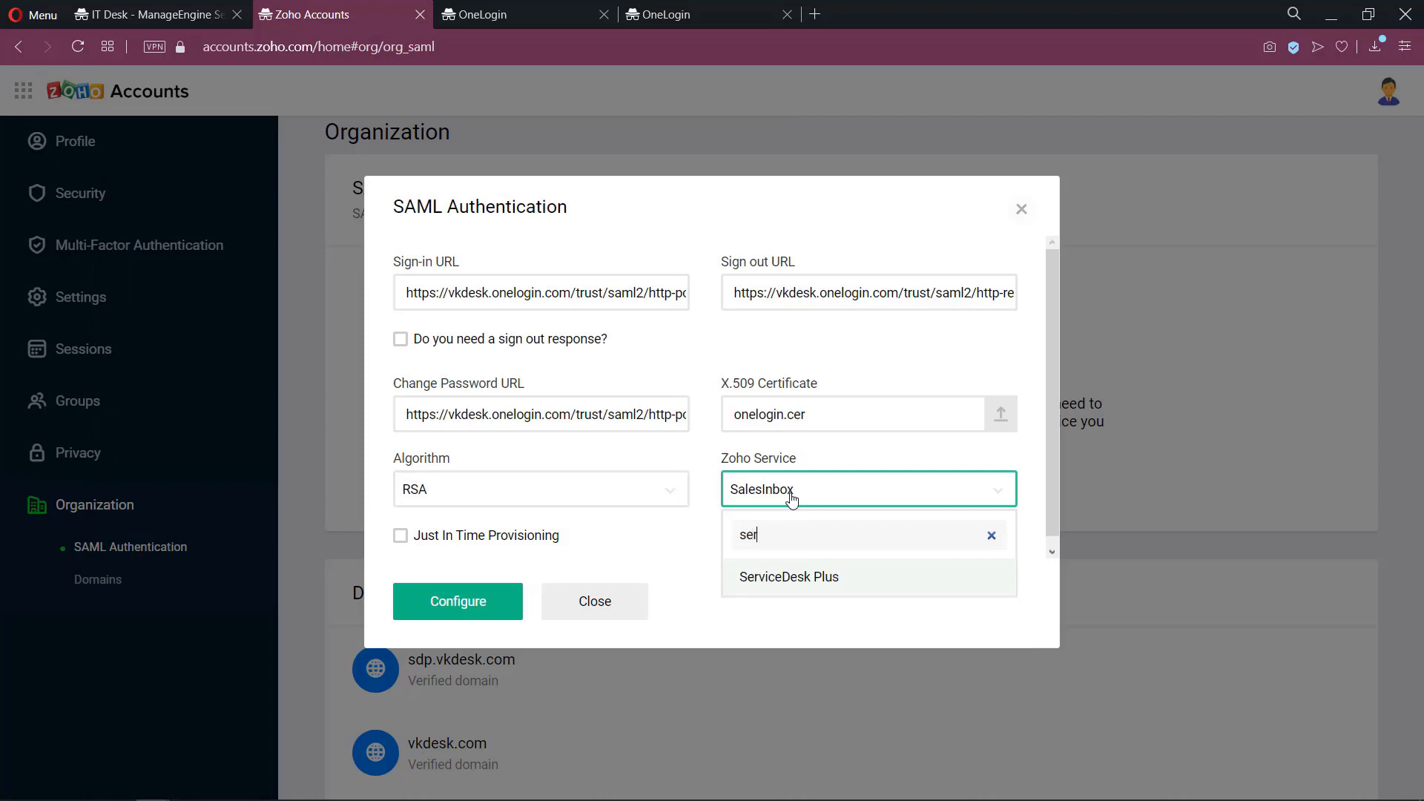
key("Return")
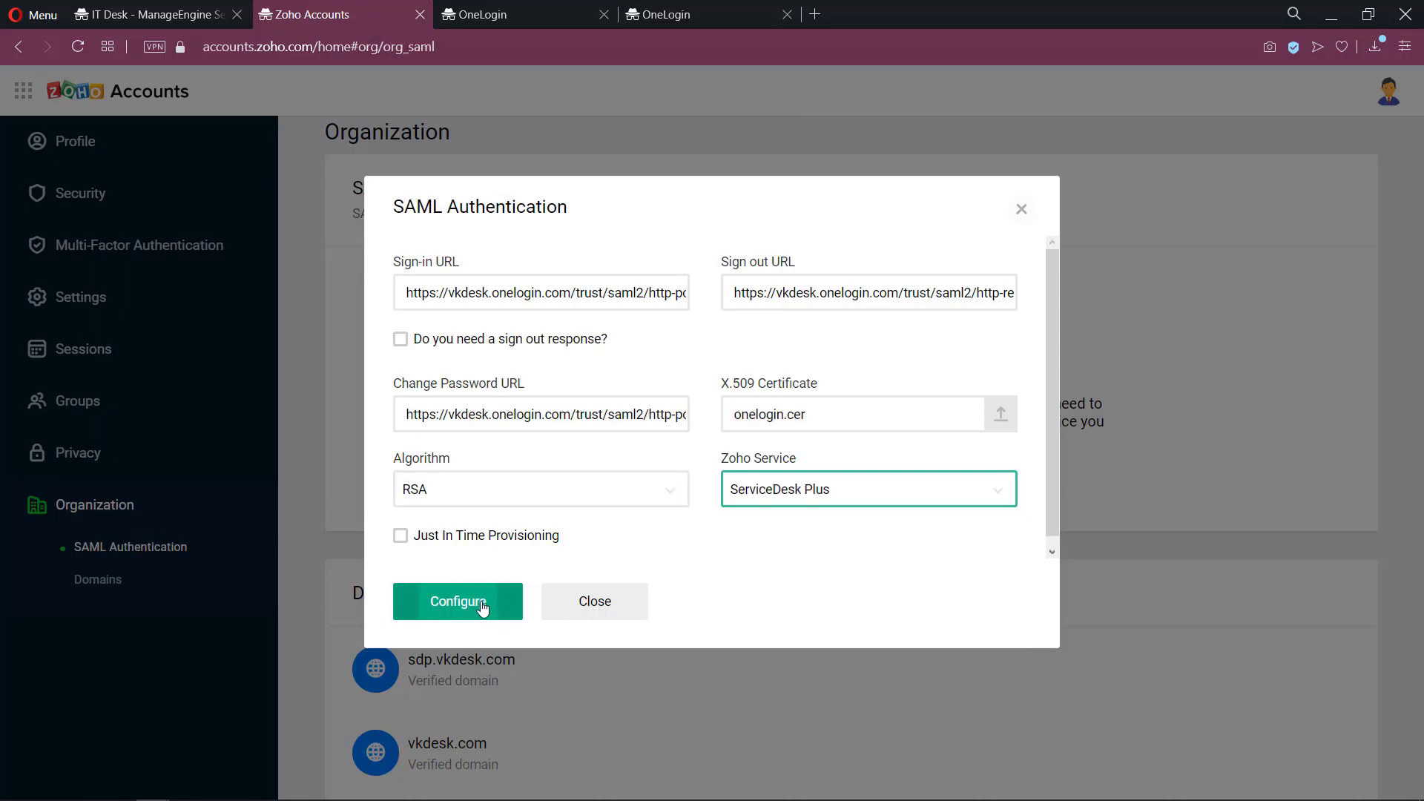
left_click(489, 602)
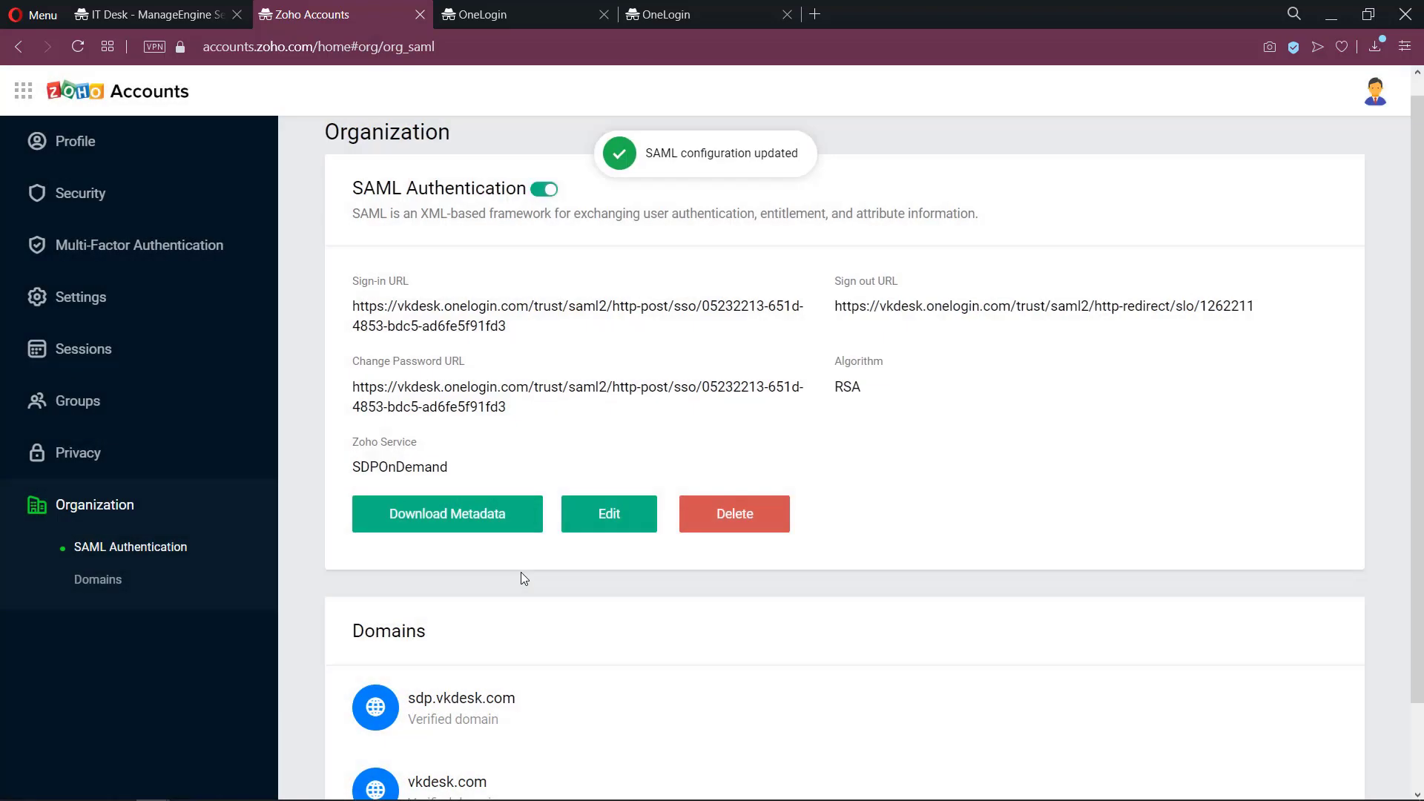
scroll(607, 358, "down", 2)
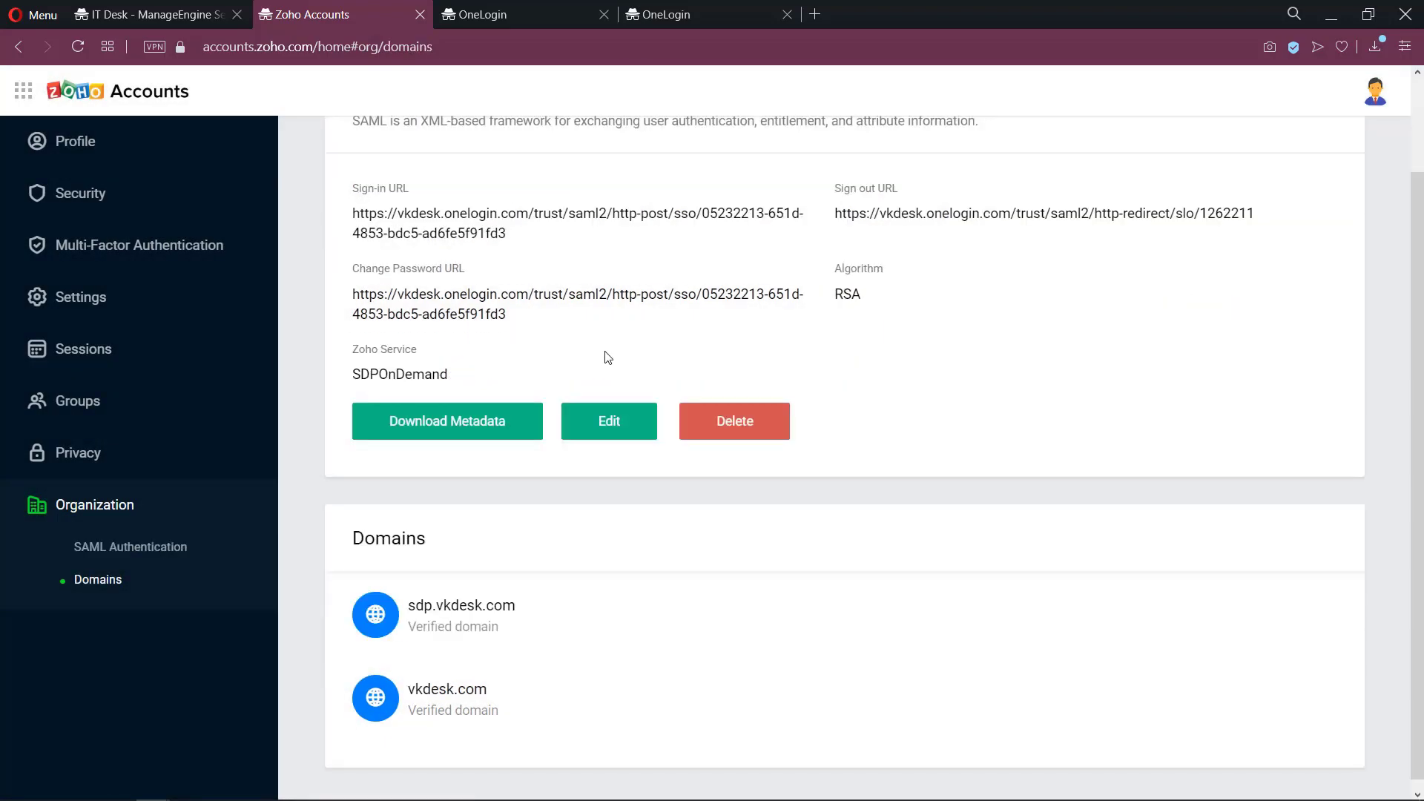
left_click(496, 435)
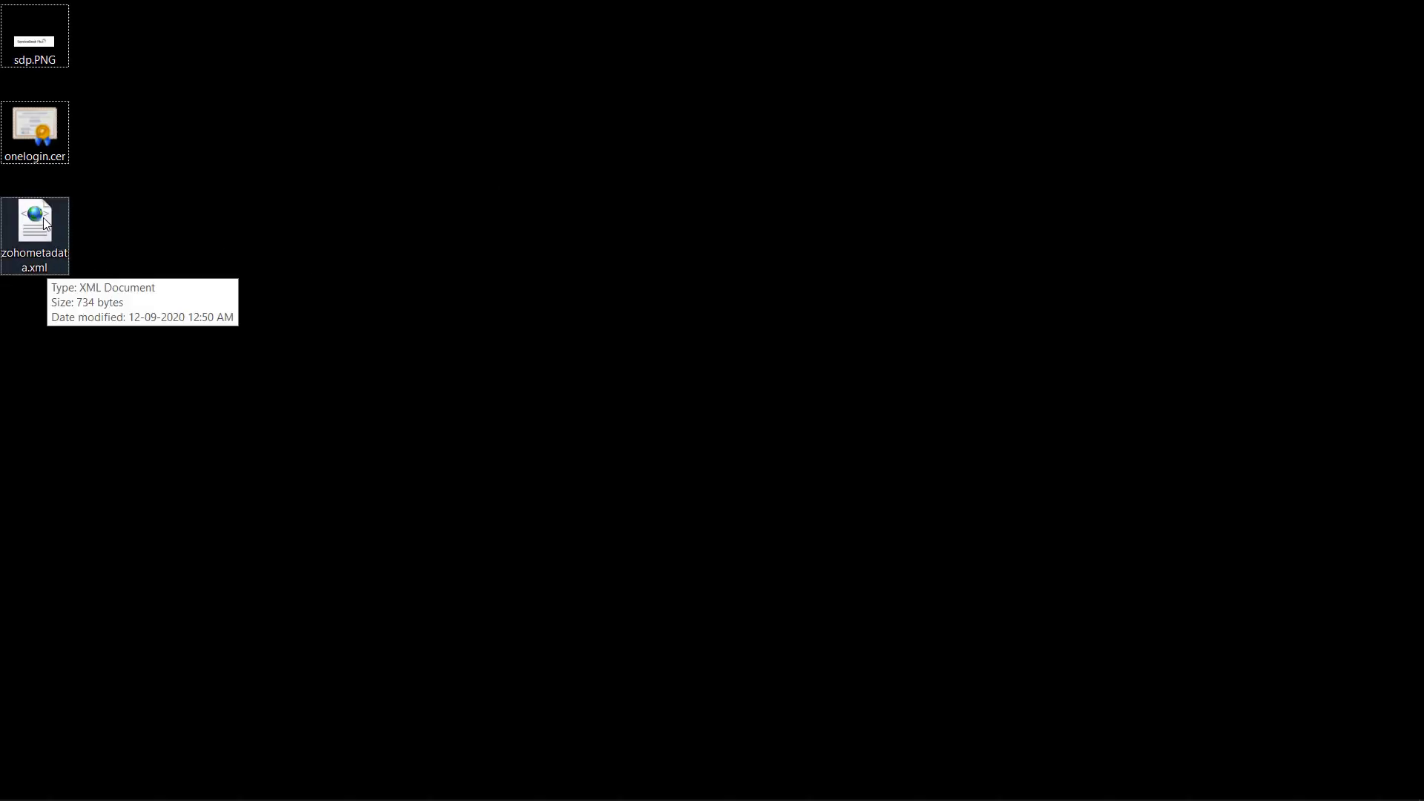
Step: Open zohometadata.xml in Internet Explorer and copy the AssertionConsumerService Location URL
right_click(46, 217)
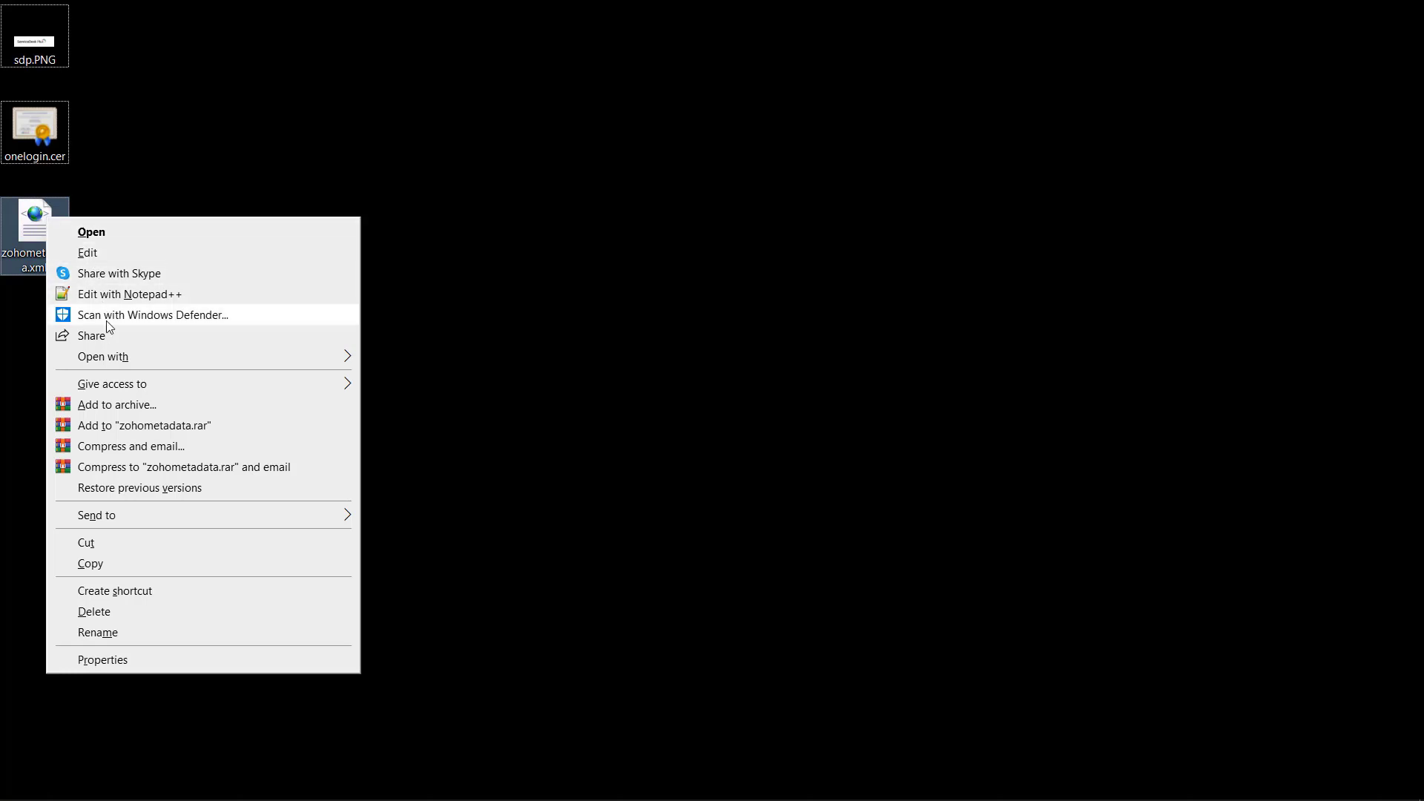
mouse_move(134, 362)
left_click(413, 379)
left_click_drag(348, 180, 746, 181)
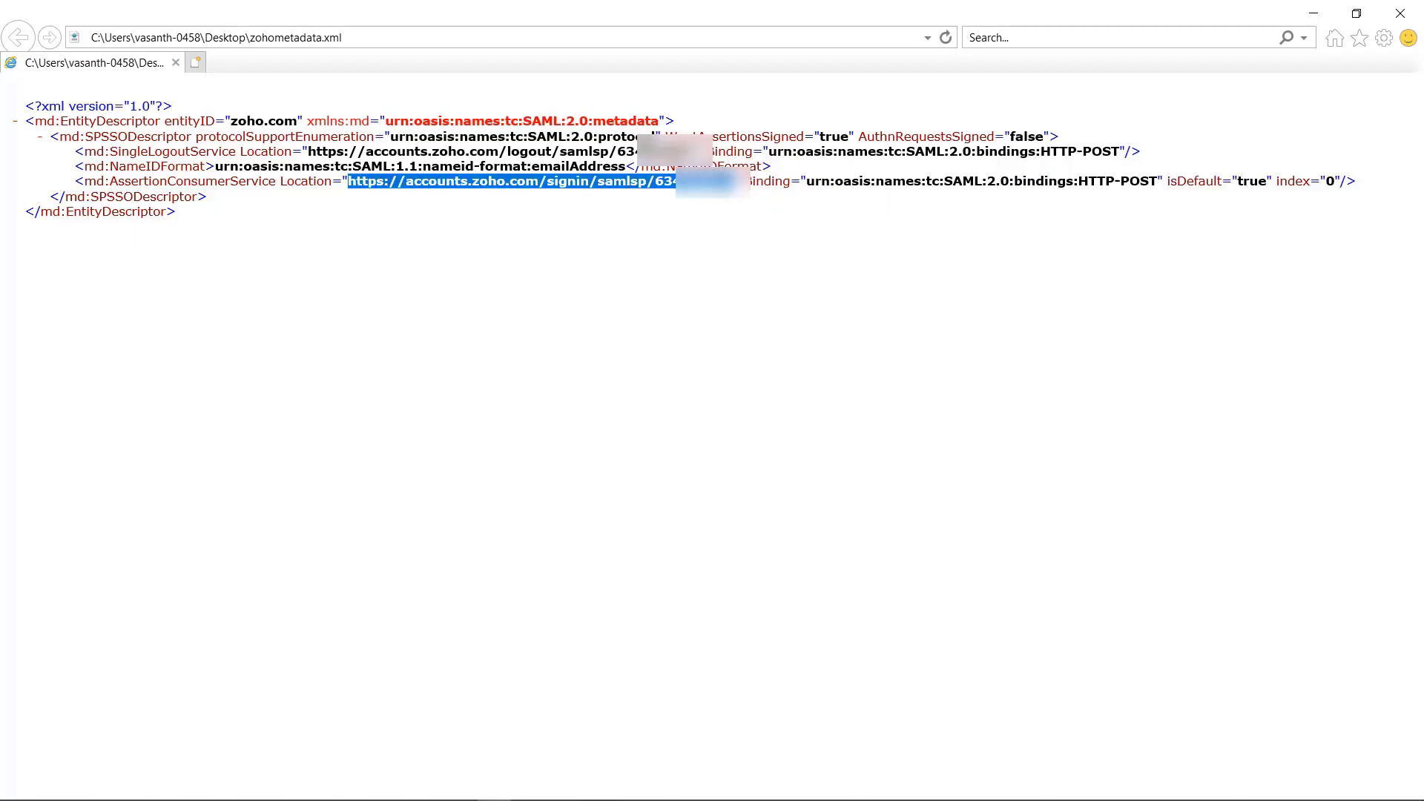
right_click(716, 180)
left_click(750, 199)
Step: Return to the ServiceDesk Plus Cloud app settings page in OneLogin
left_click(1313, 13)
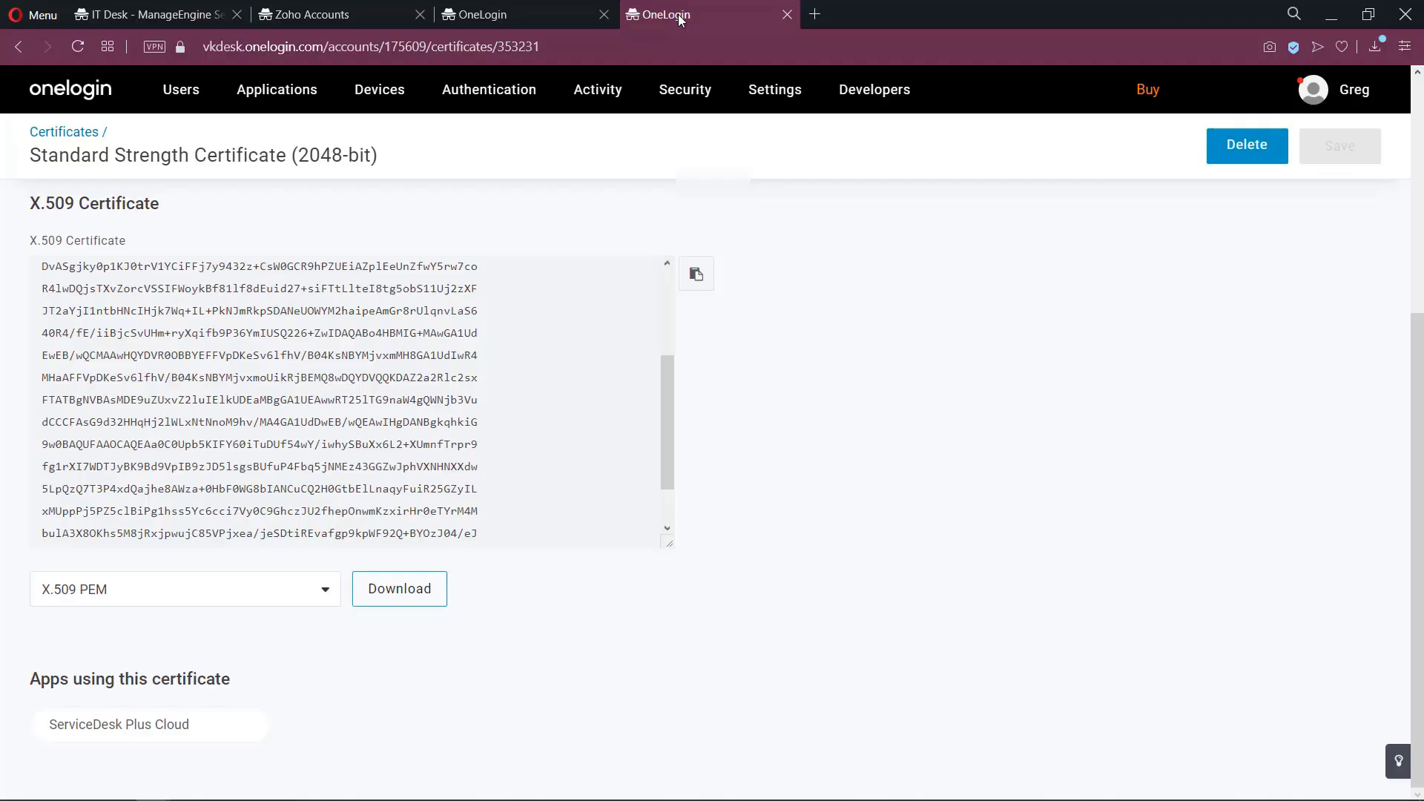
scroll(804, 287, "up", 5)
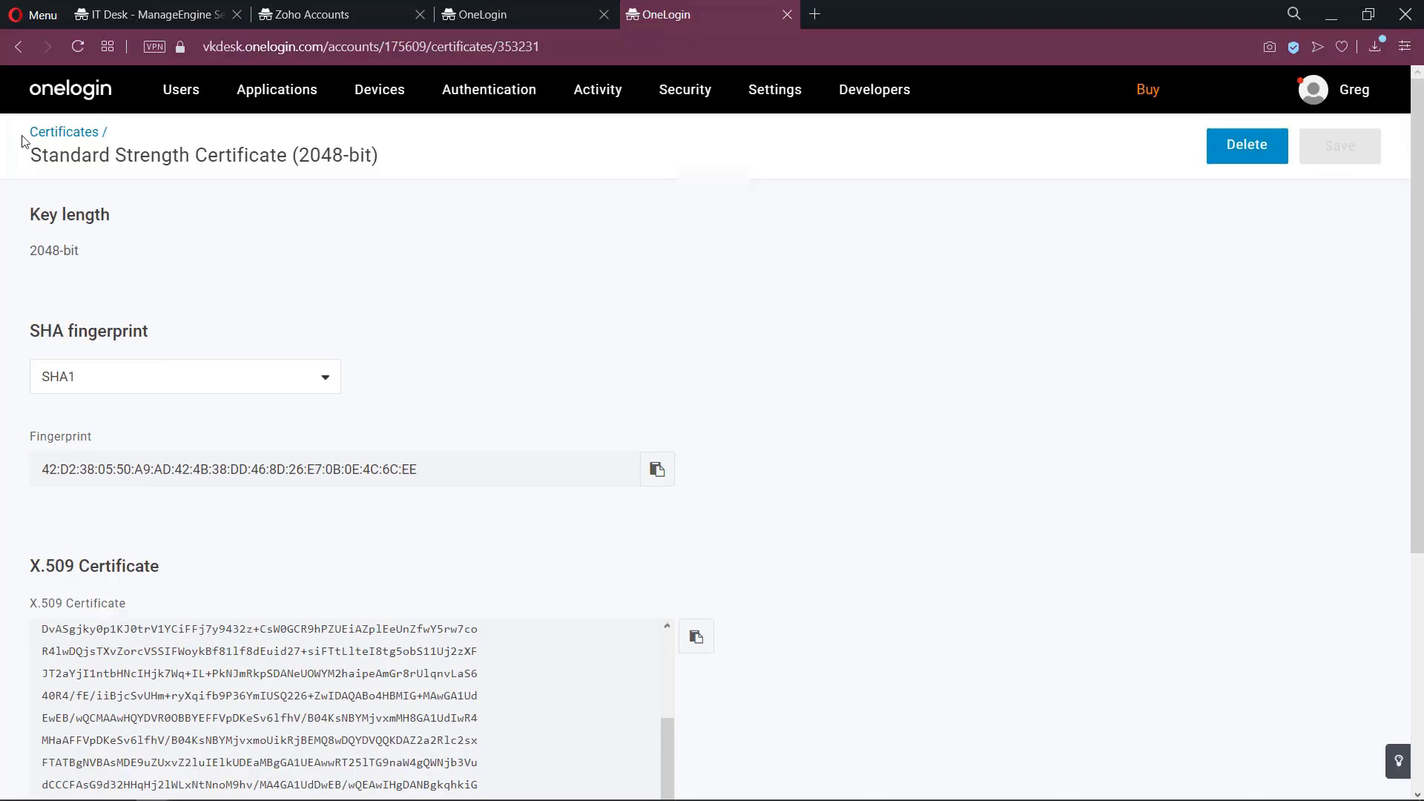
key("alt+Left")
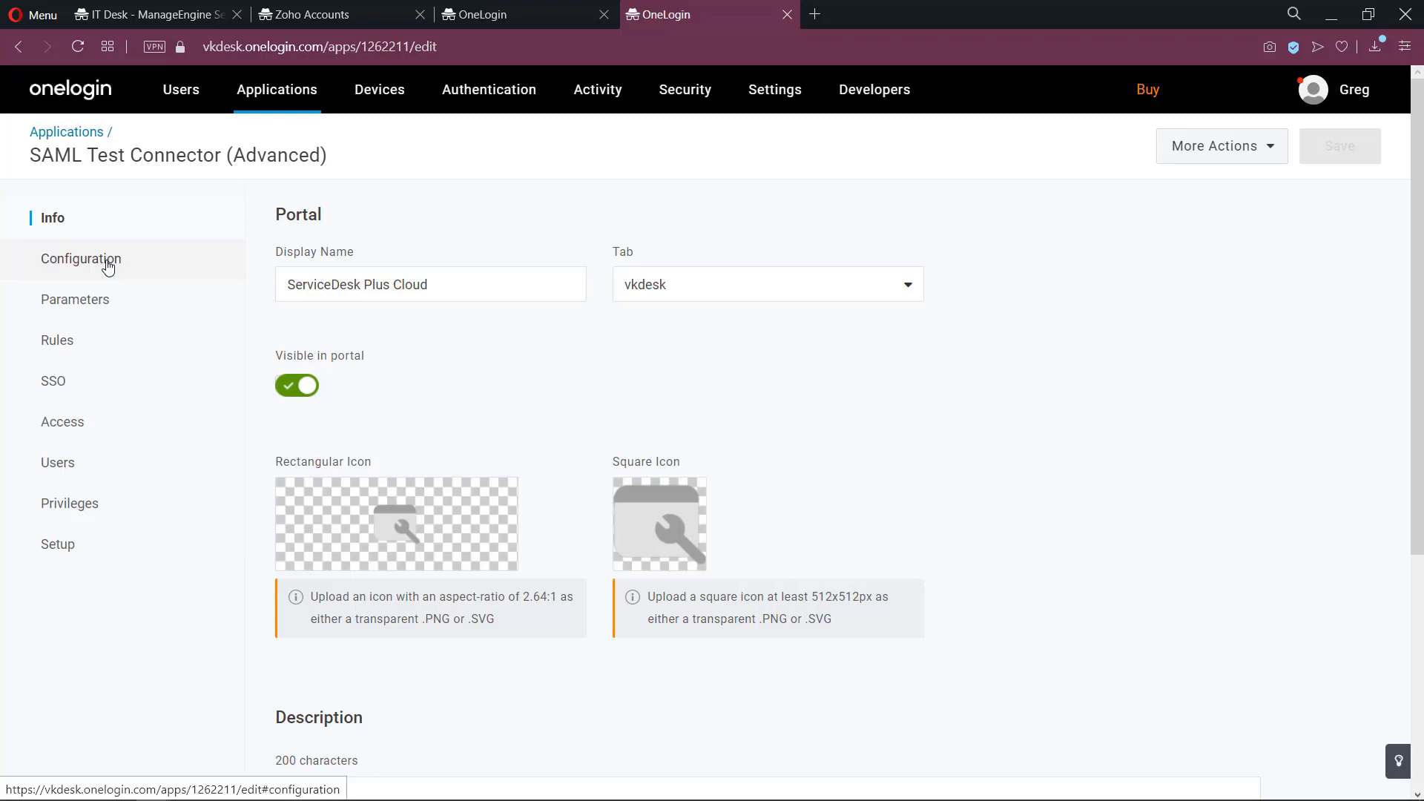
Step: Paste the Zoho samlsp URL into the Audience (EntityID) and Recipient fields
left_click(107, 265)
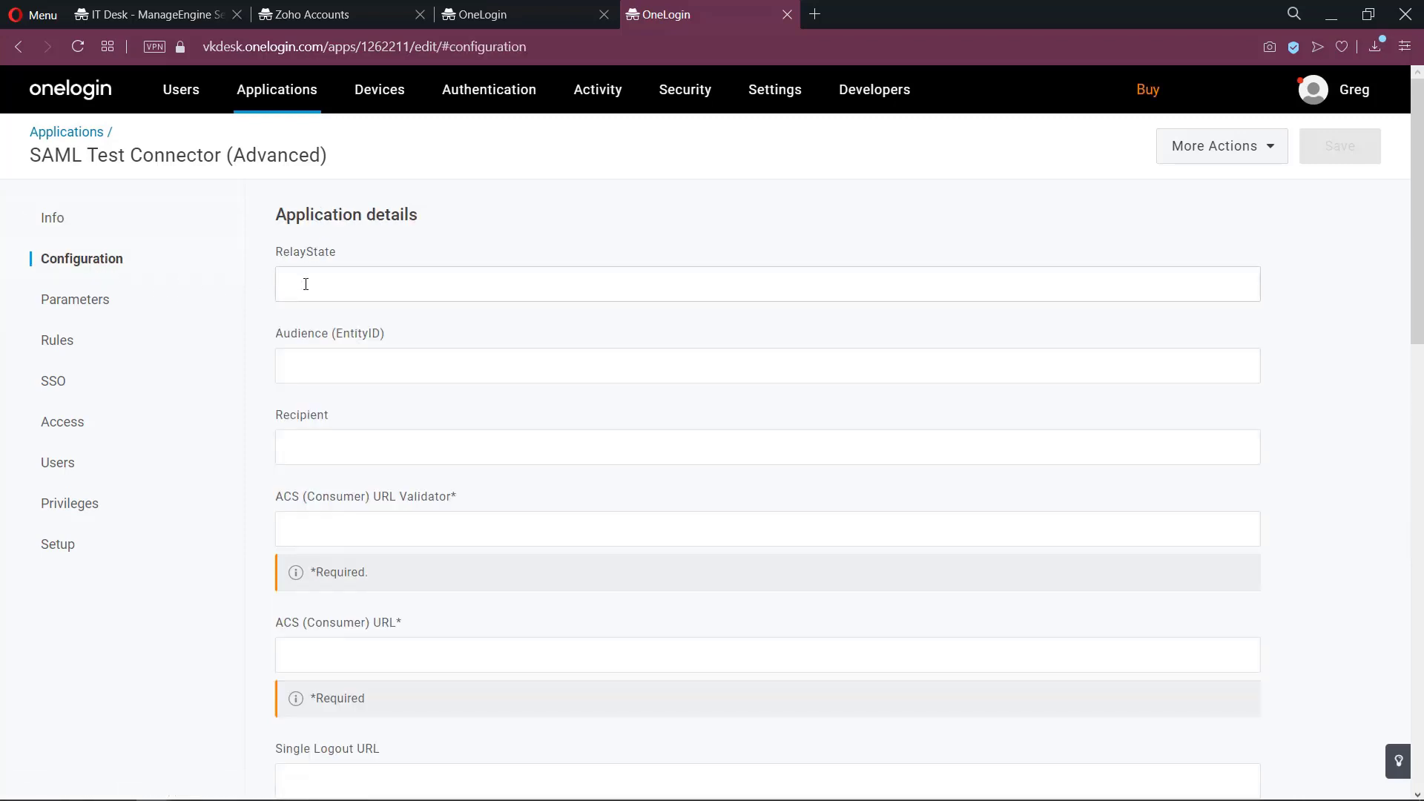
right_click(332, 363)
left_click(371, 510)
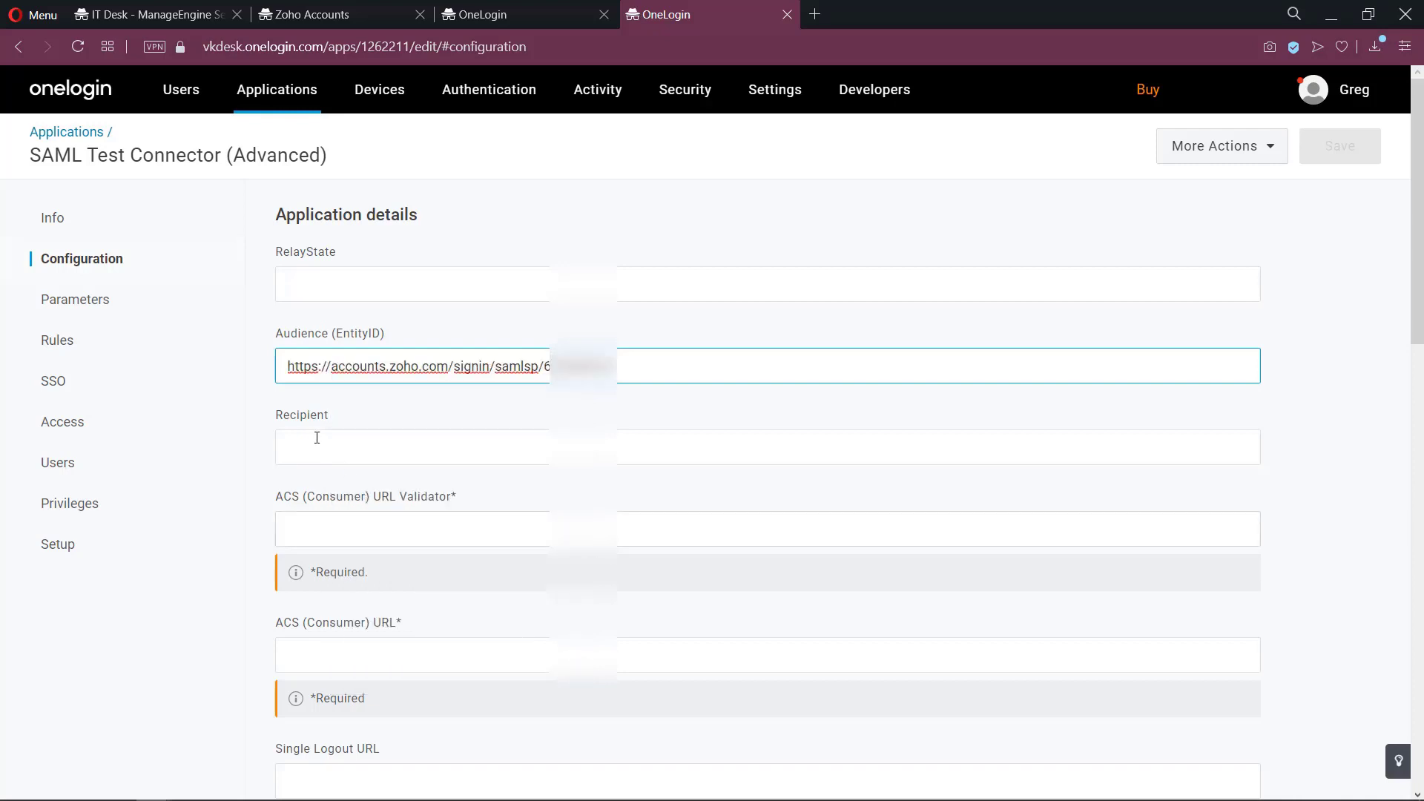
scroll(318, 435, "down", 1)
left_click(334, 352)
right_click(335, 351)
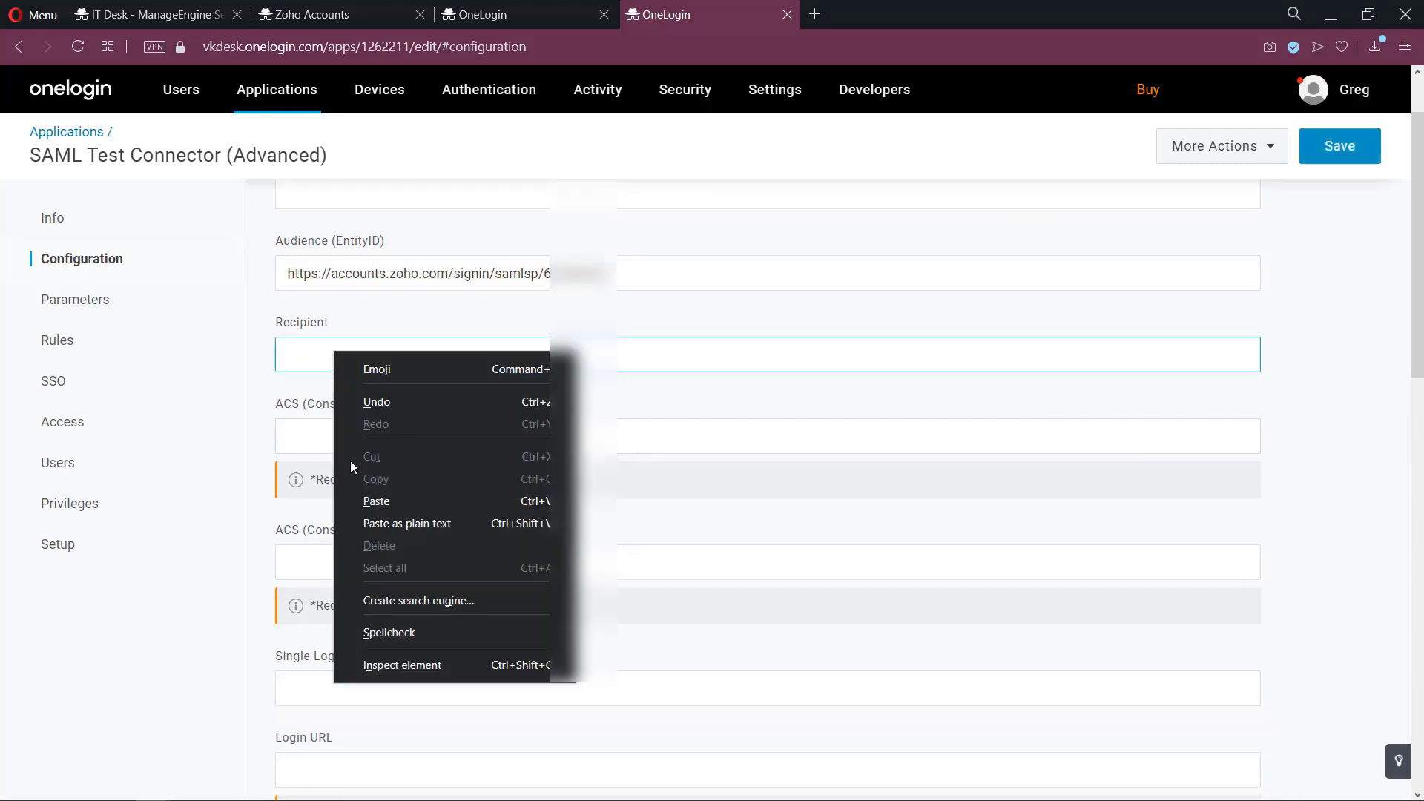
left_click(363, 500)
Step: Paste the Zoho samlsp URL into ACS (Consumer) URL Validator and ACS (Consumer) URL
scroll(356, 467, "down", 2)
scroll(349, 474, "up", 1)
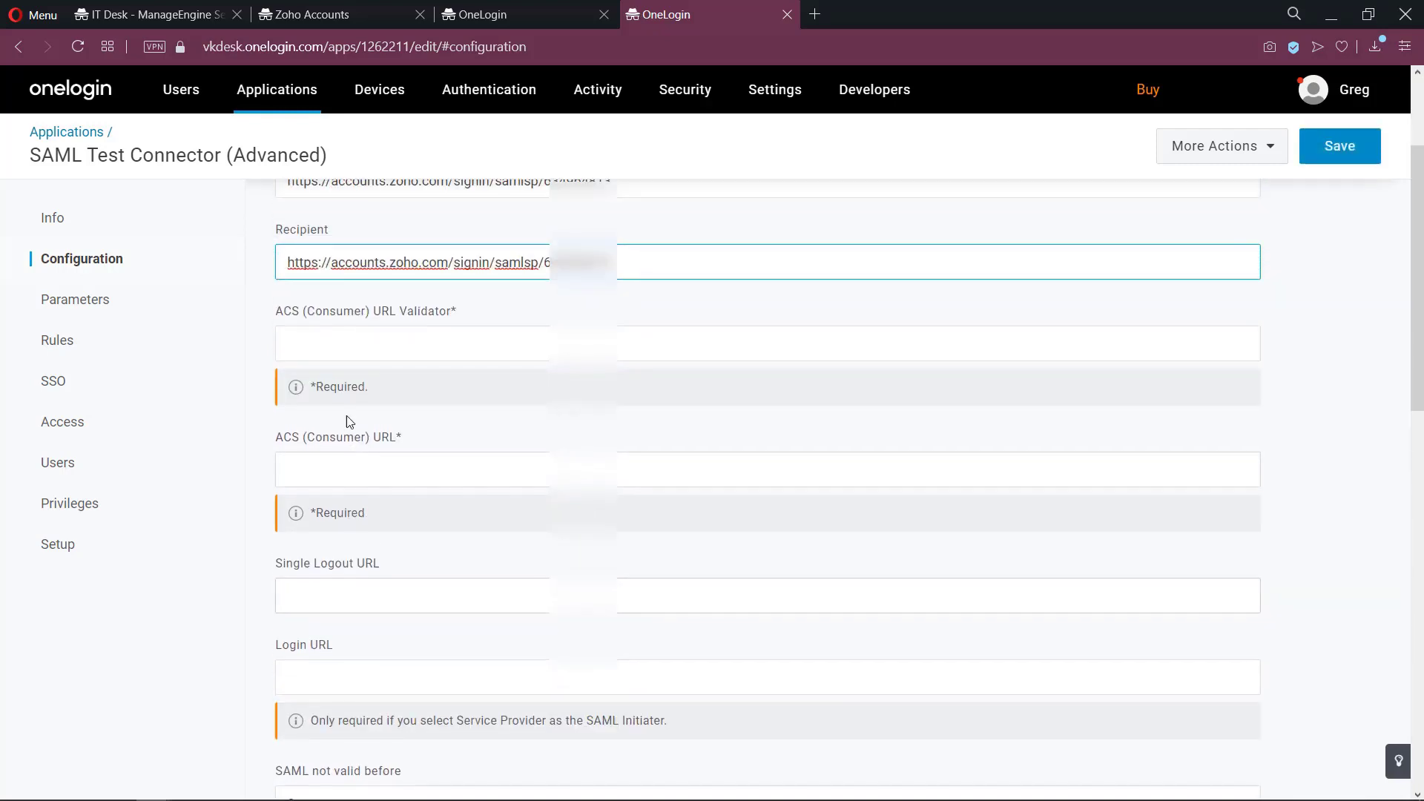
left_click(345, 347)
right_click(346, 344)
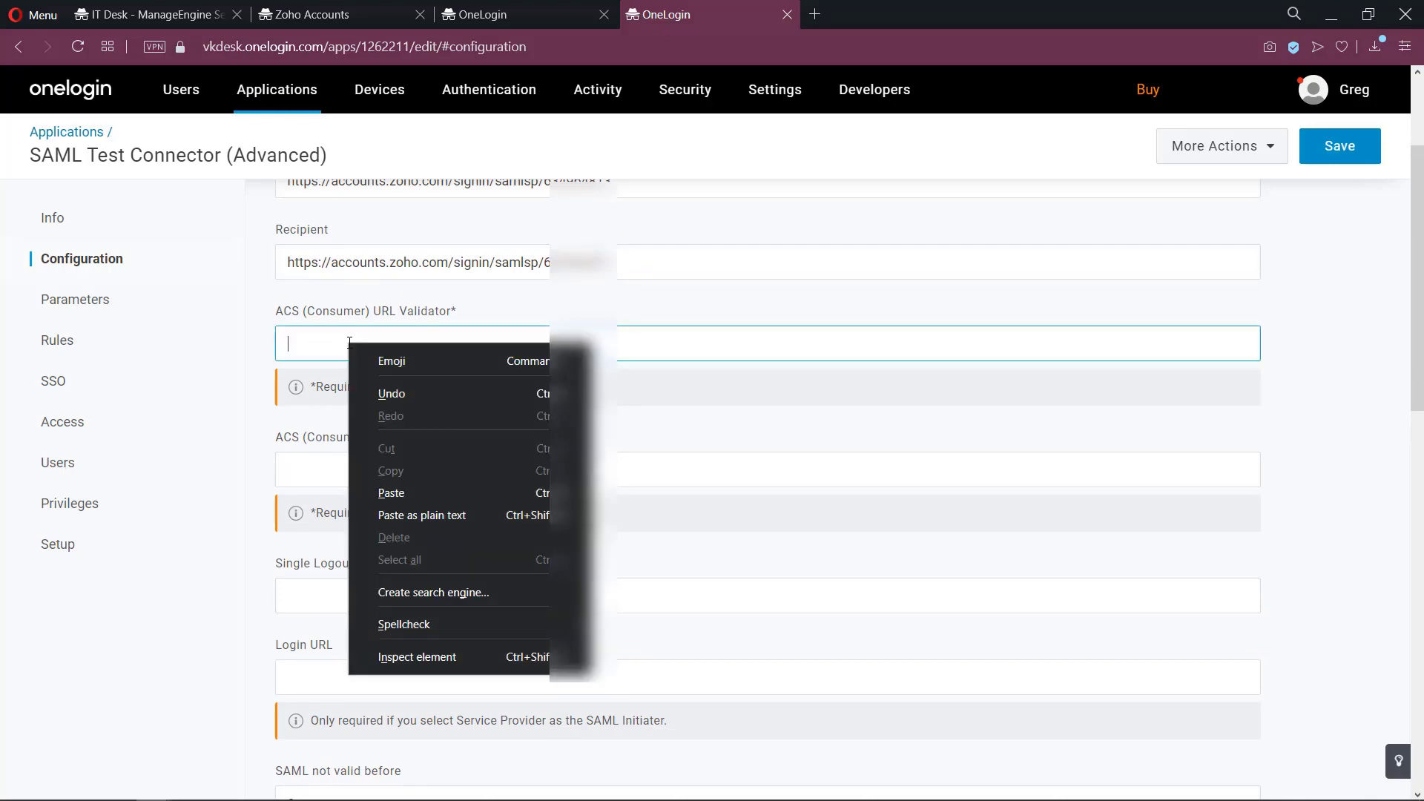
left_click(392, 493)
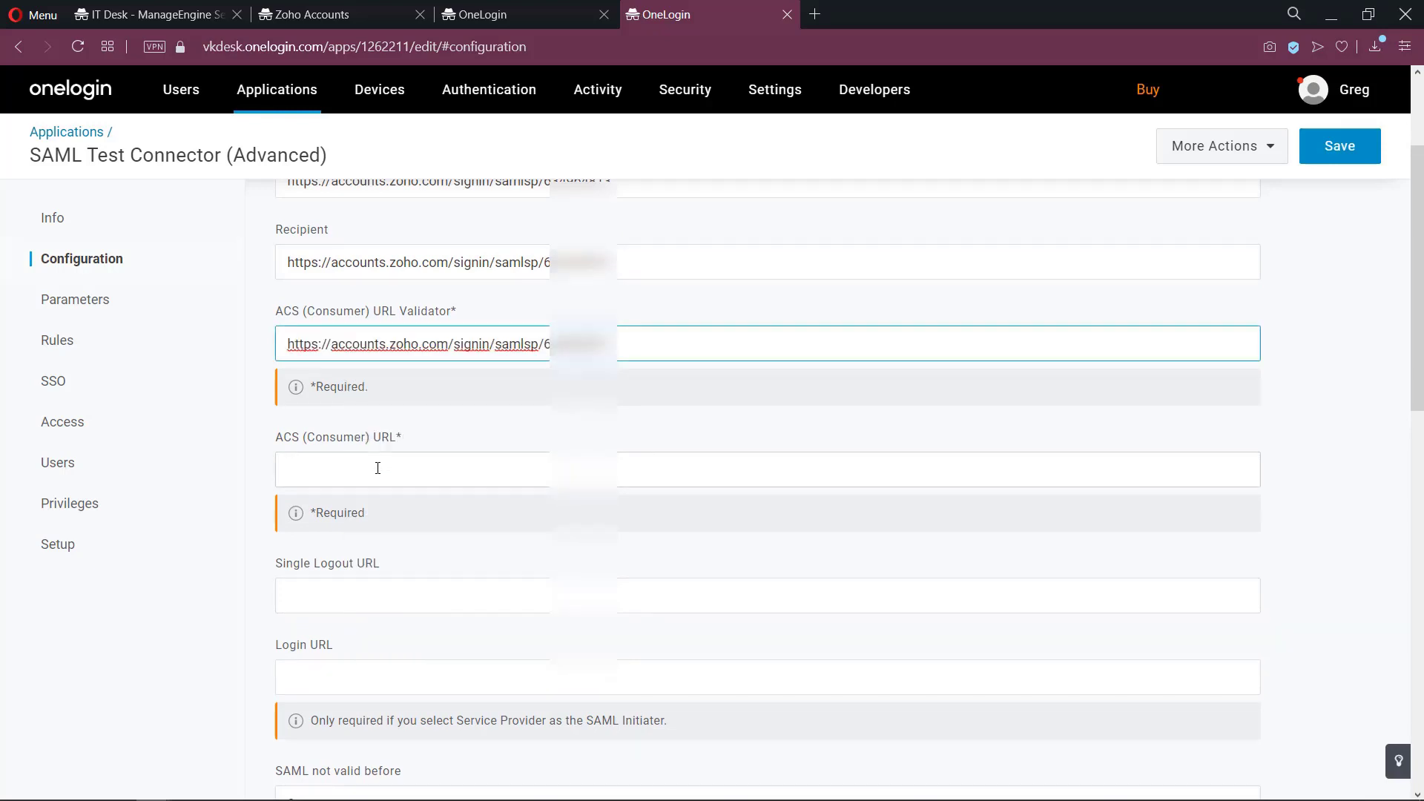
left_click(377, 468)
right_click(377, 468)
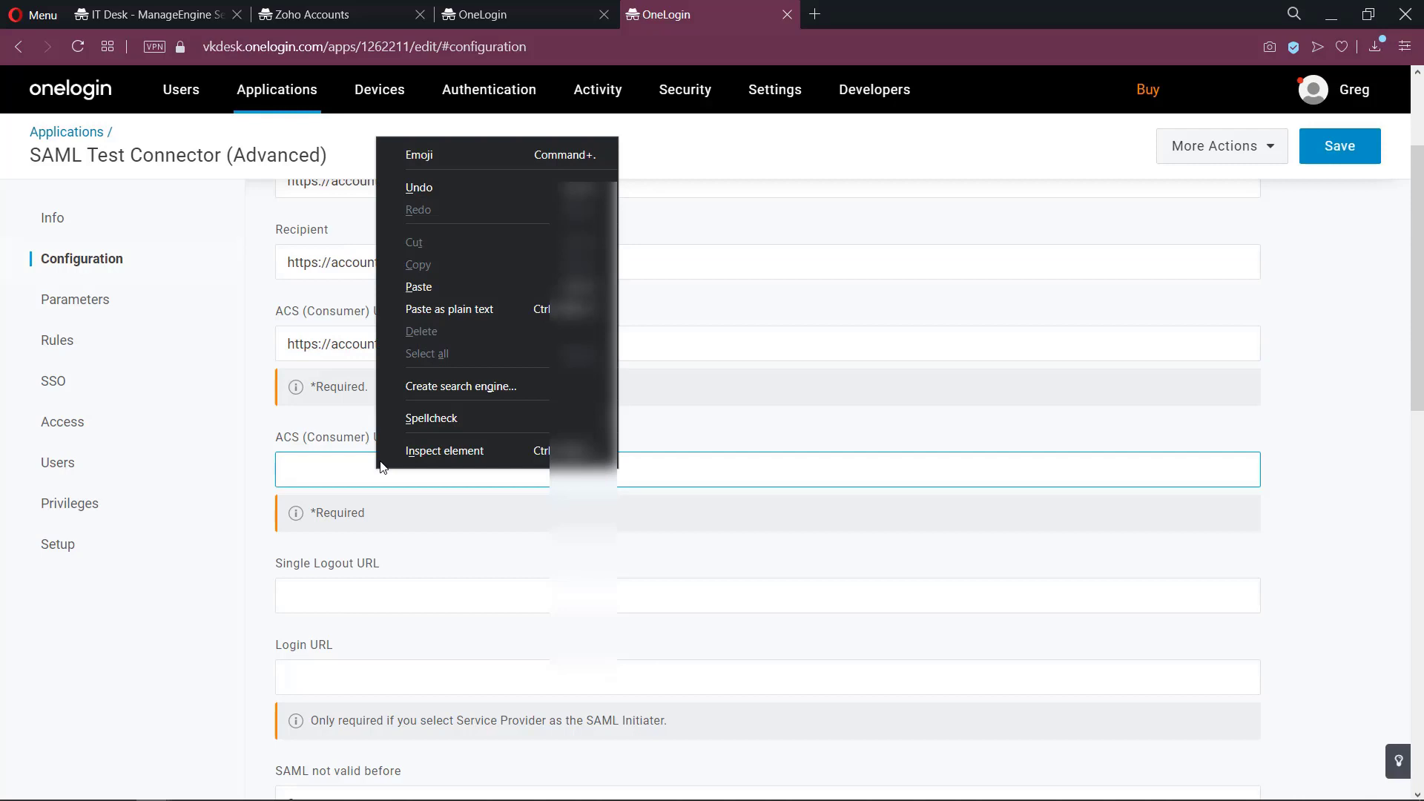
left_click(423, 283)
Step: Set RelayState with helpdesk.vkdesk.com and the organisation id, then save the configuration
scroll(425, 289, "up", 3)
left_click(305, 288)
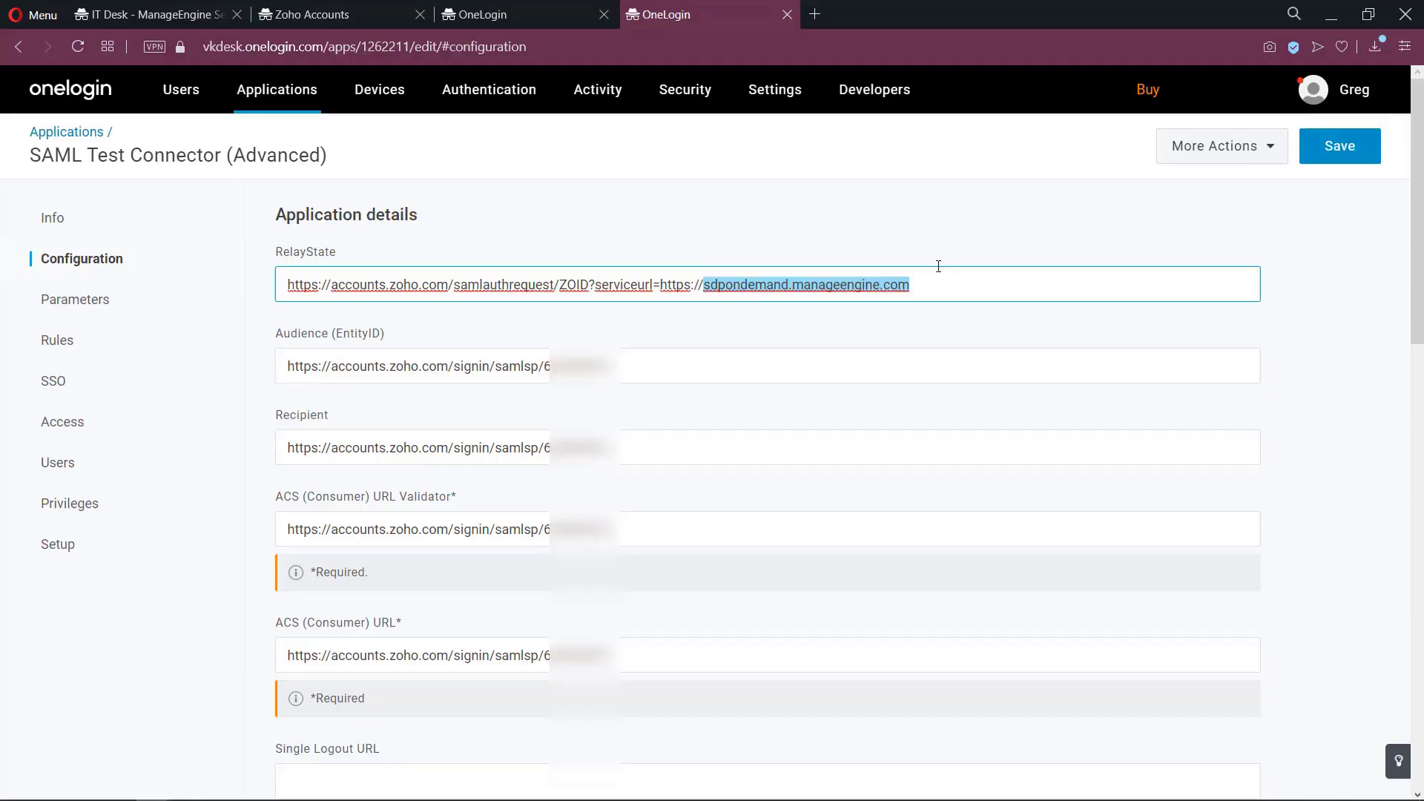
type("helpdesk.vkdesk.com")
key("Tab")
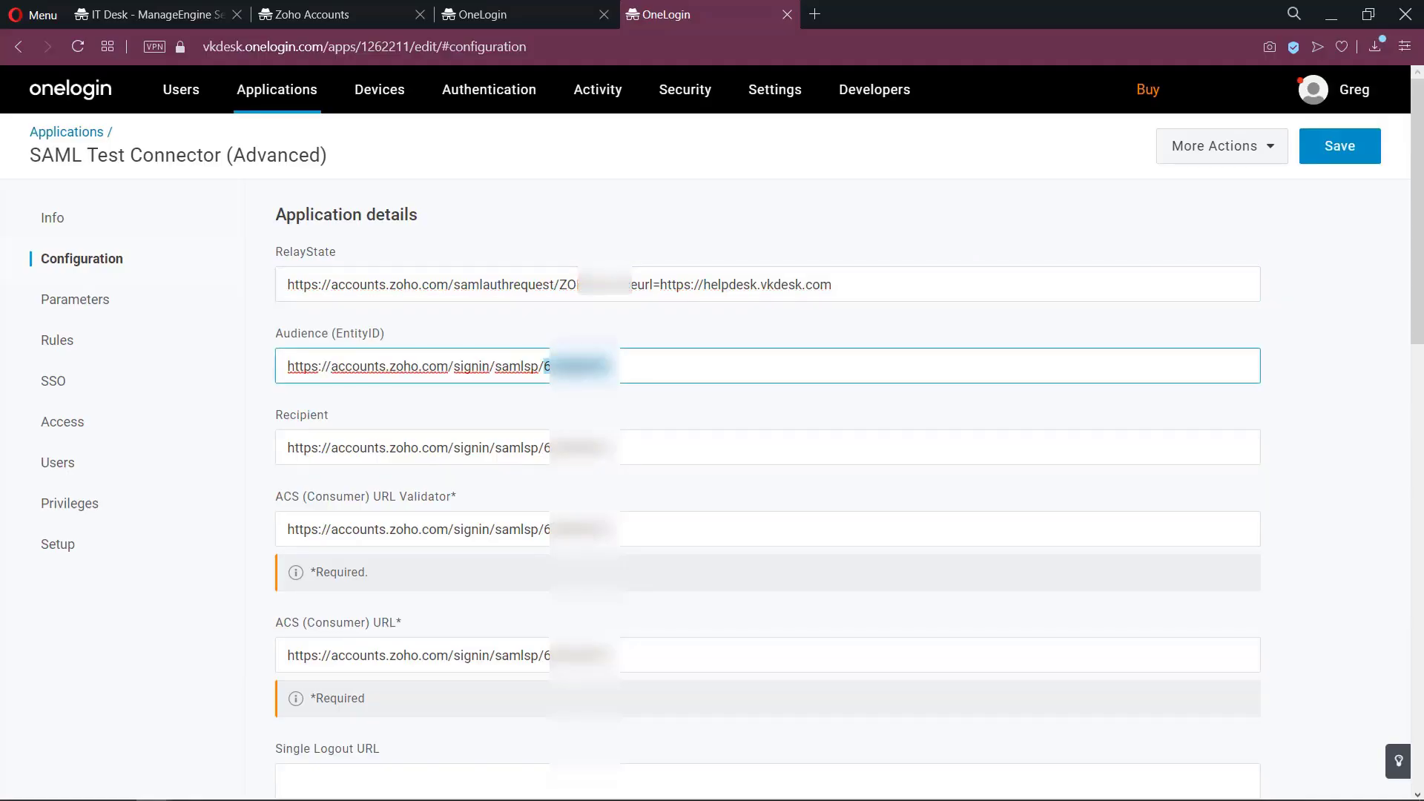
double_click(563, 285)
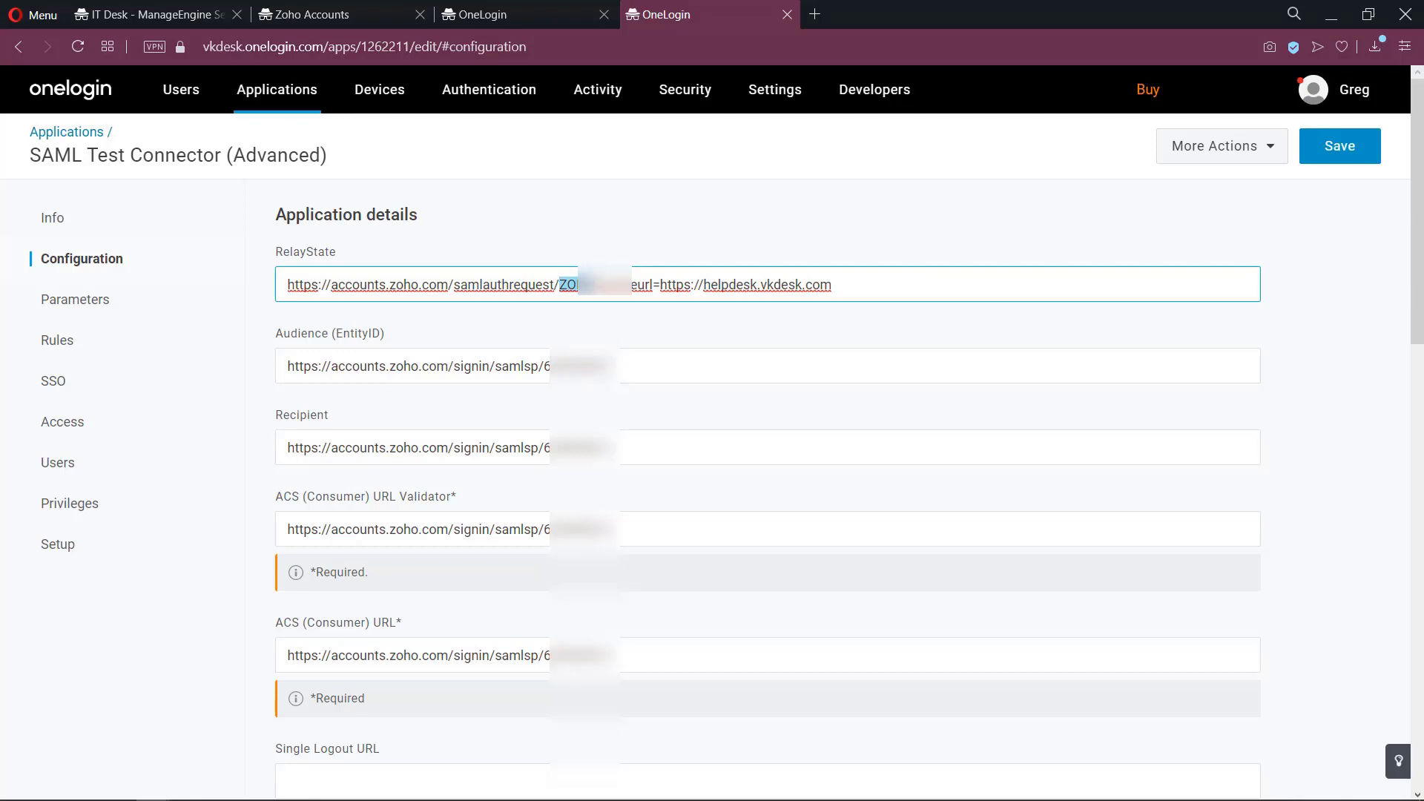
key("ctrl+v")
left_click(1339, 146)
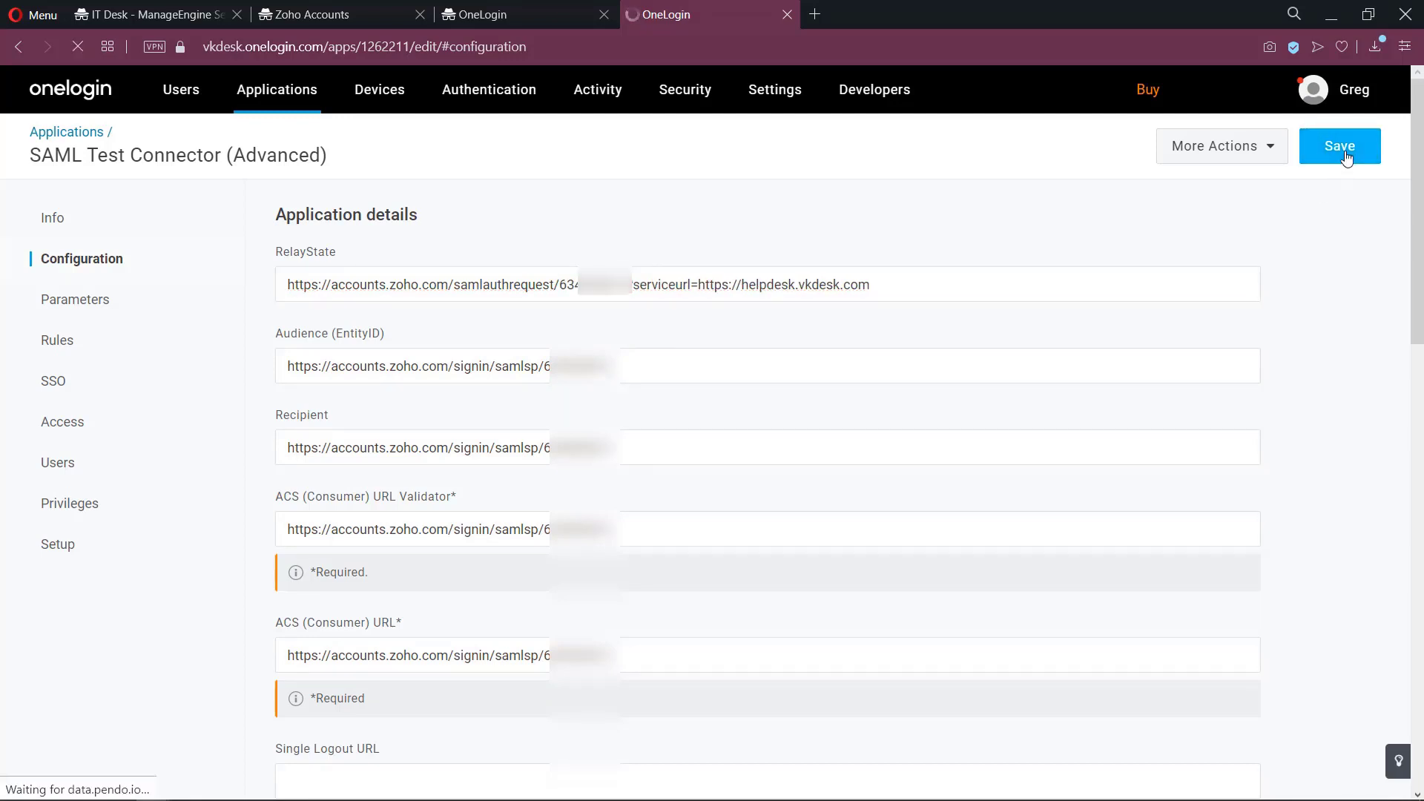
Step: Close the OneLogin editing tab and the private browser window
key("ctrl+w")
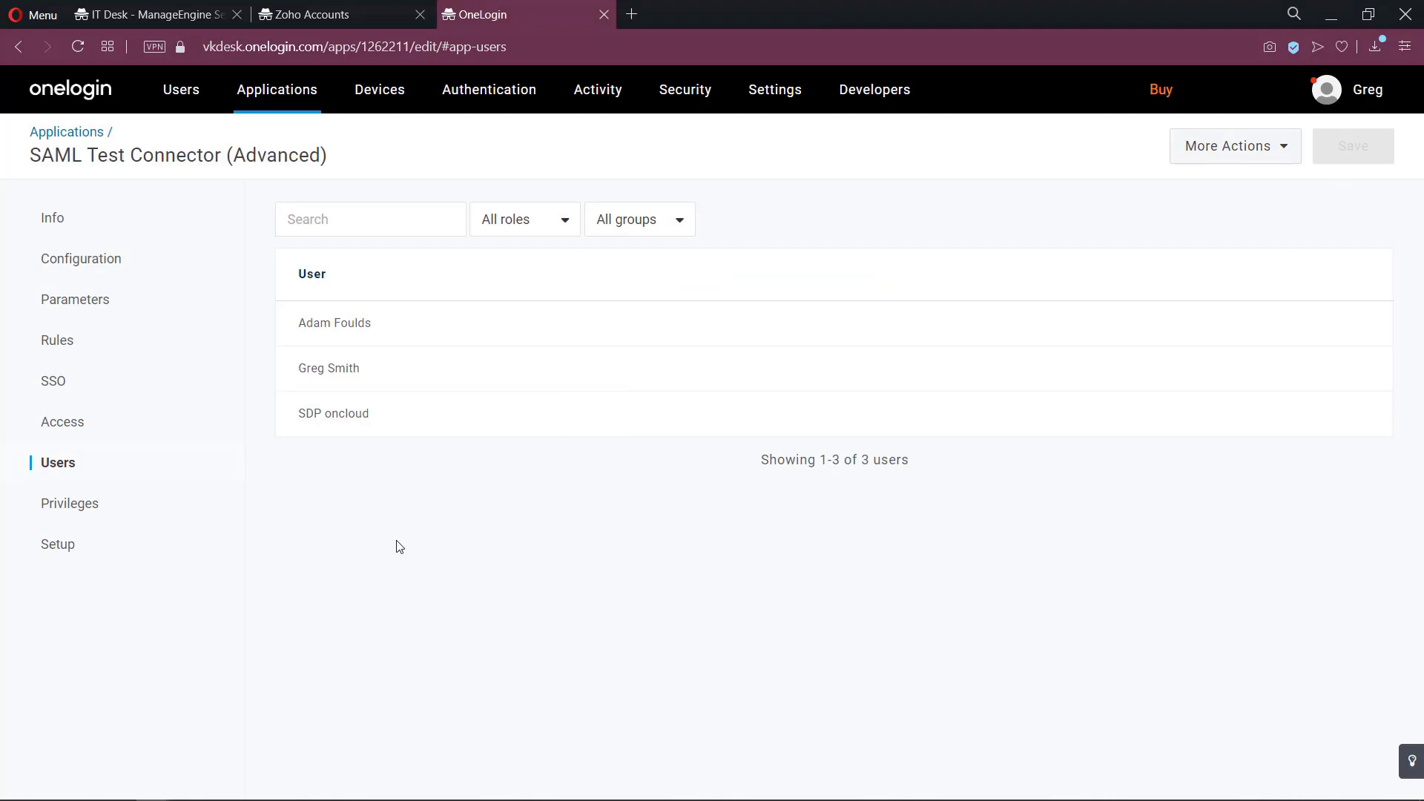
key("alt+F4")
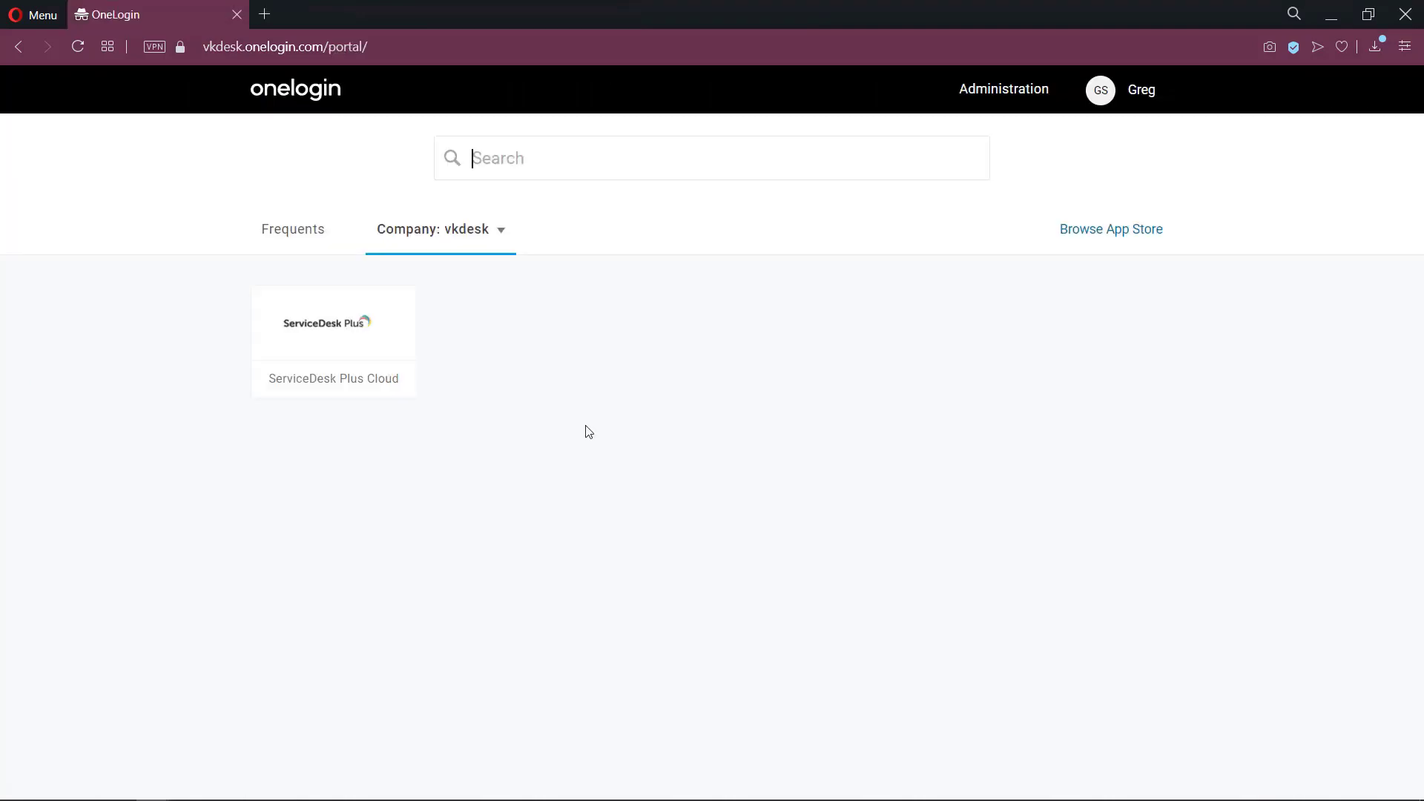